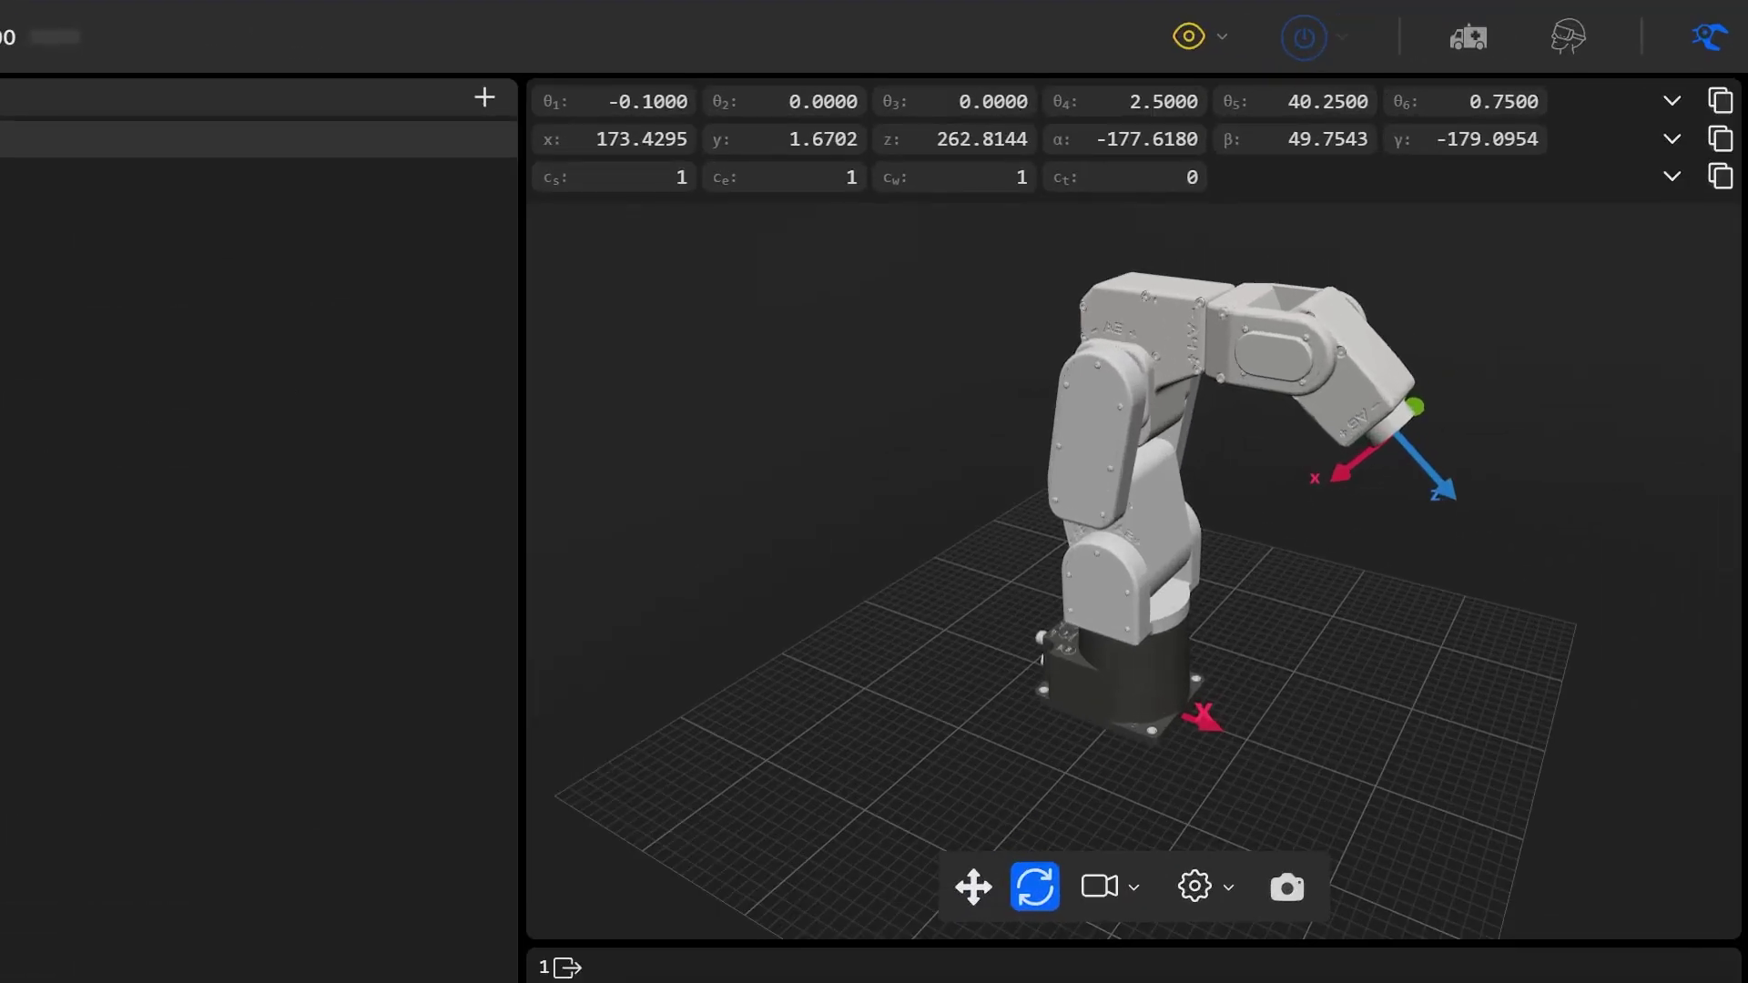
Switch the robot connection from monitoring to Control mode and activate the robot.
click(1223, 37)
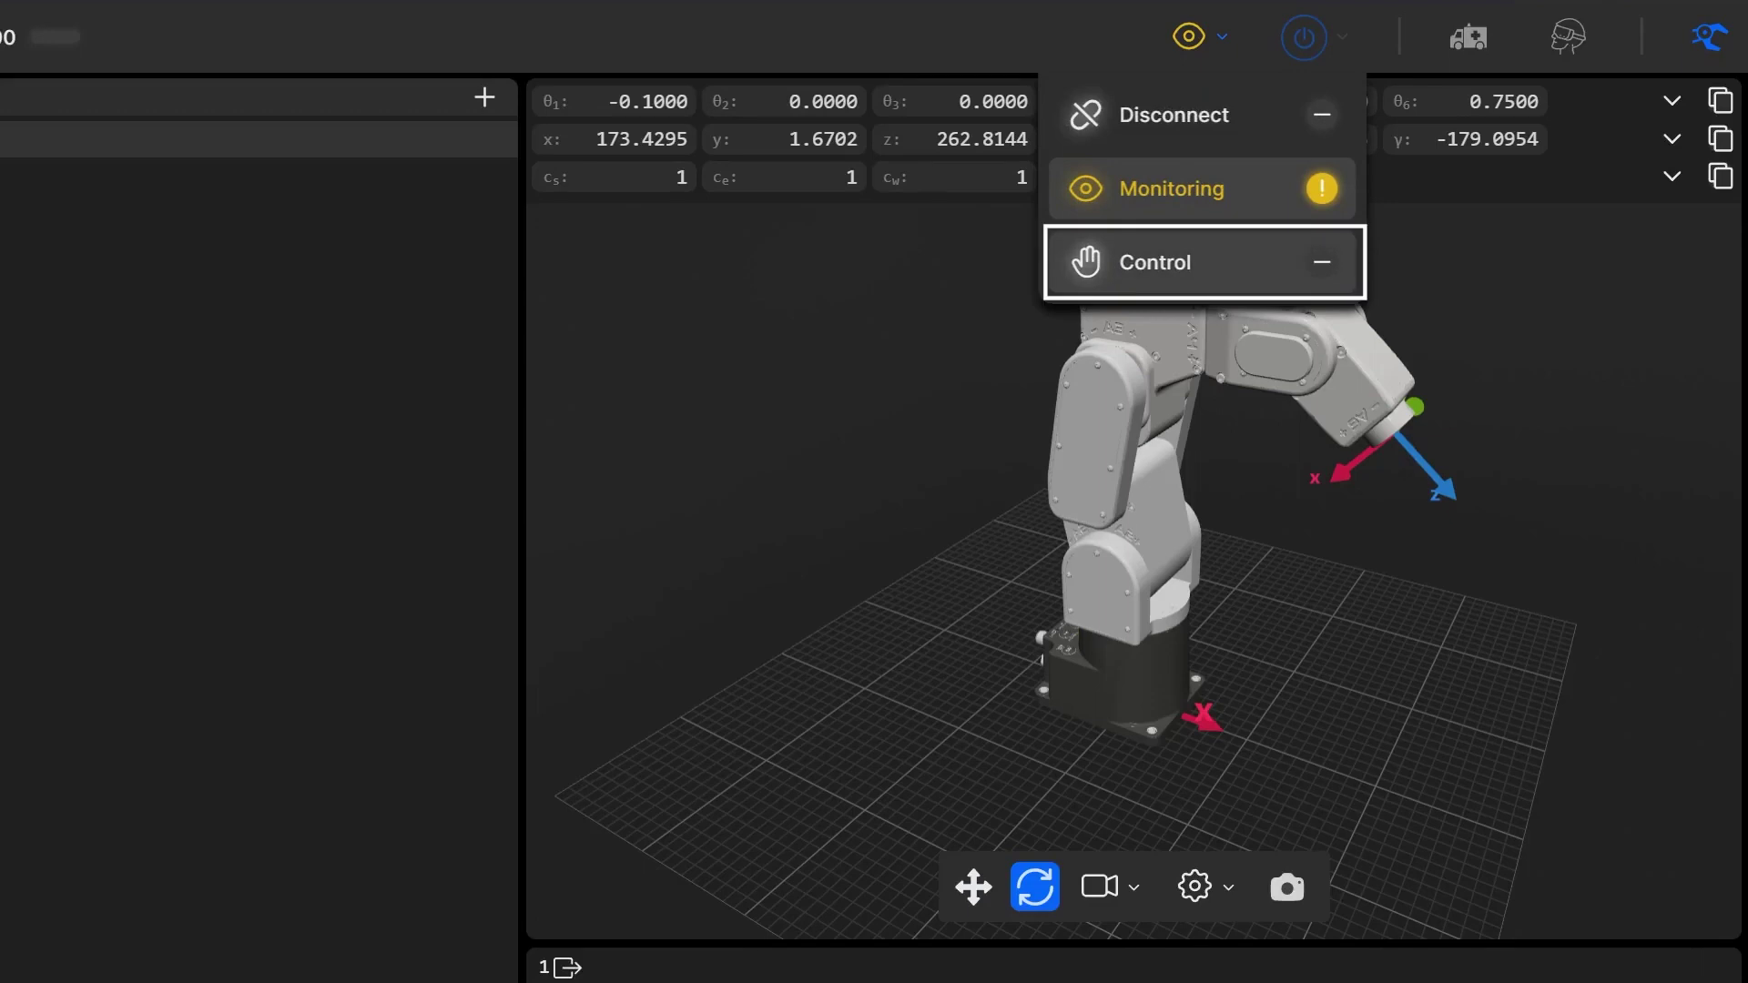
click(1201, 262)
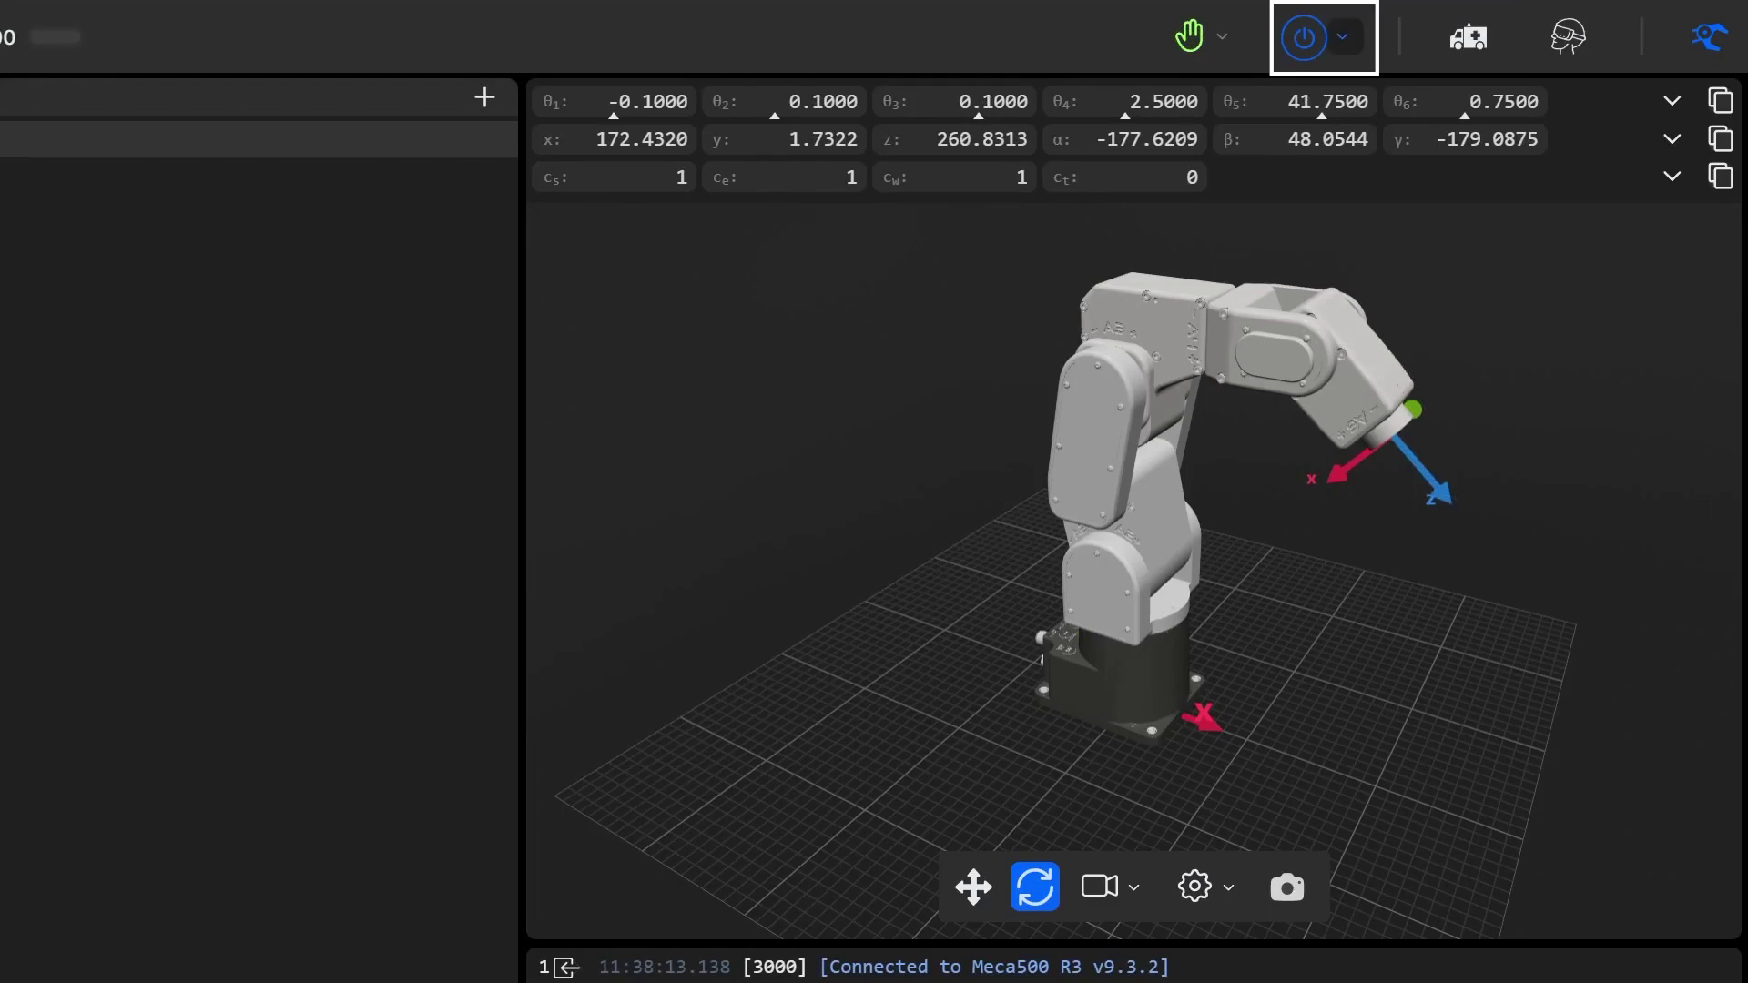
click(1344, 38)
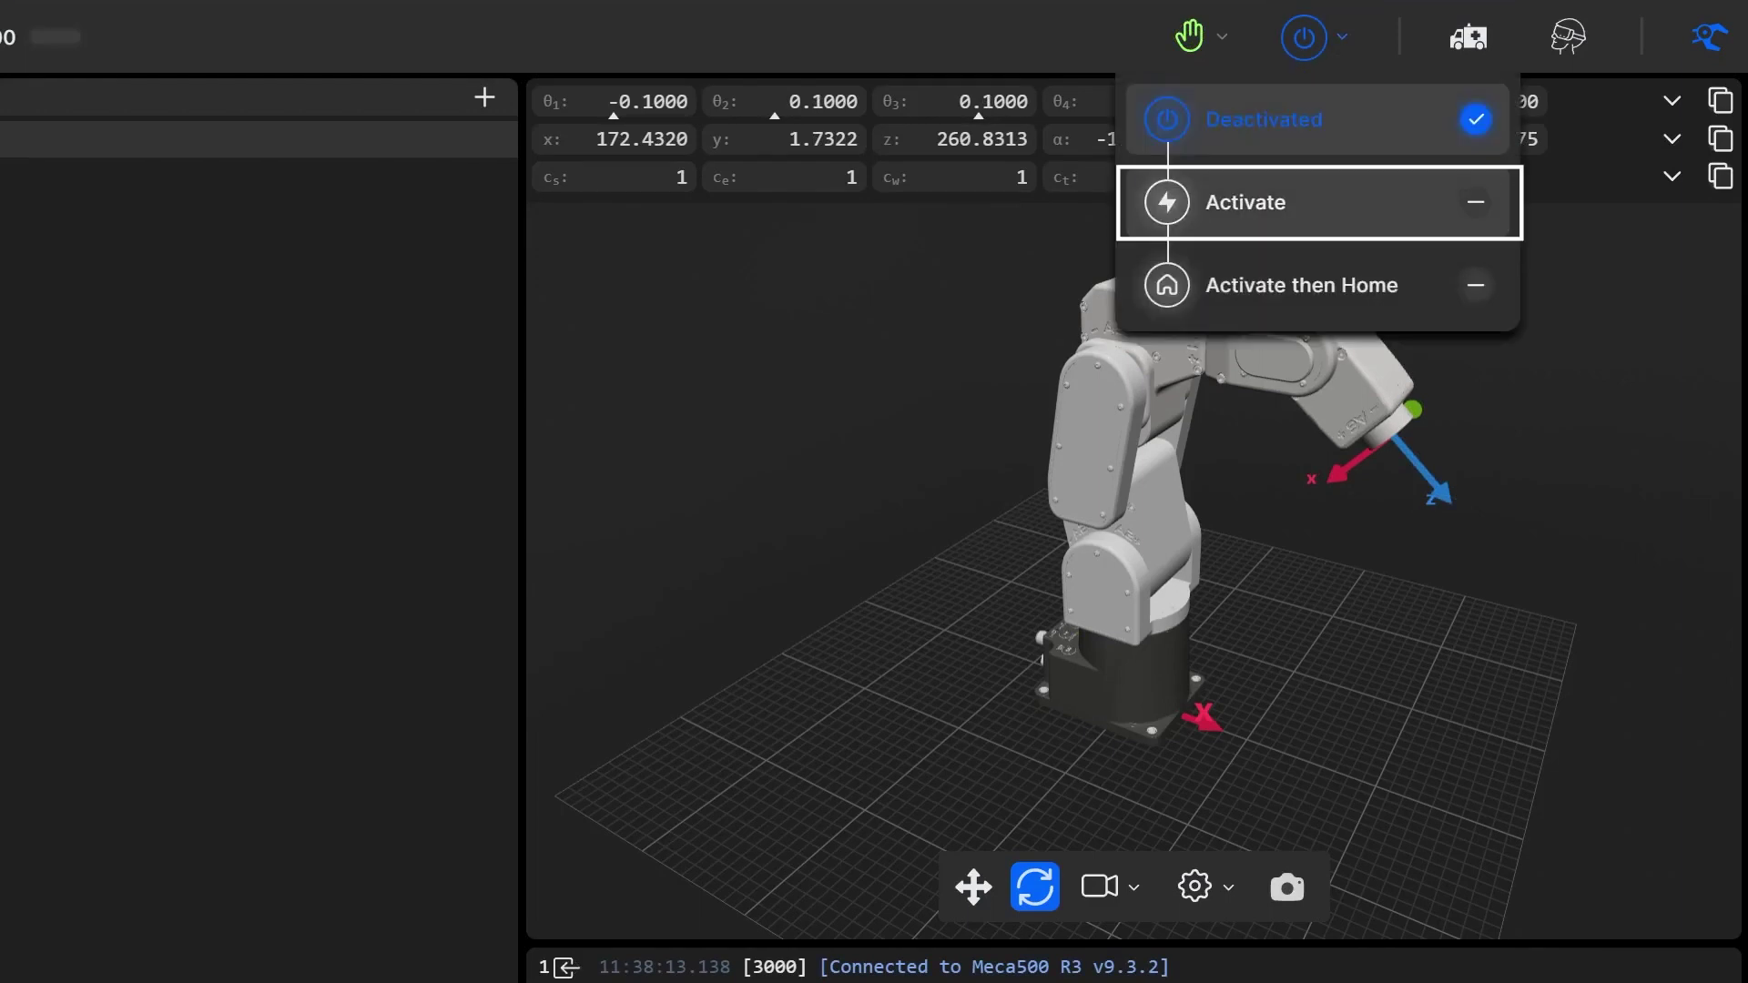
click(1311, 202)
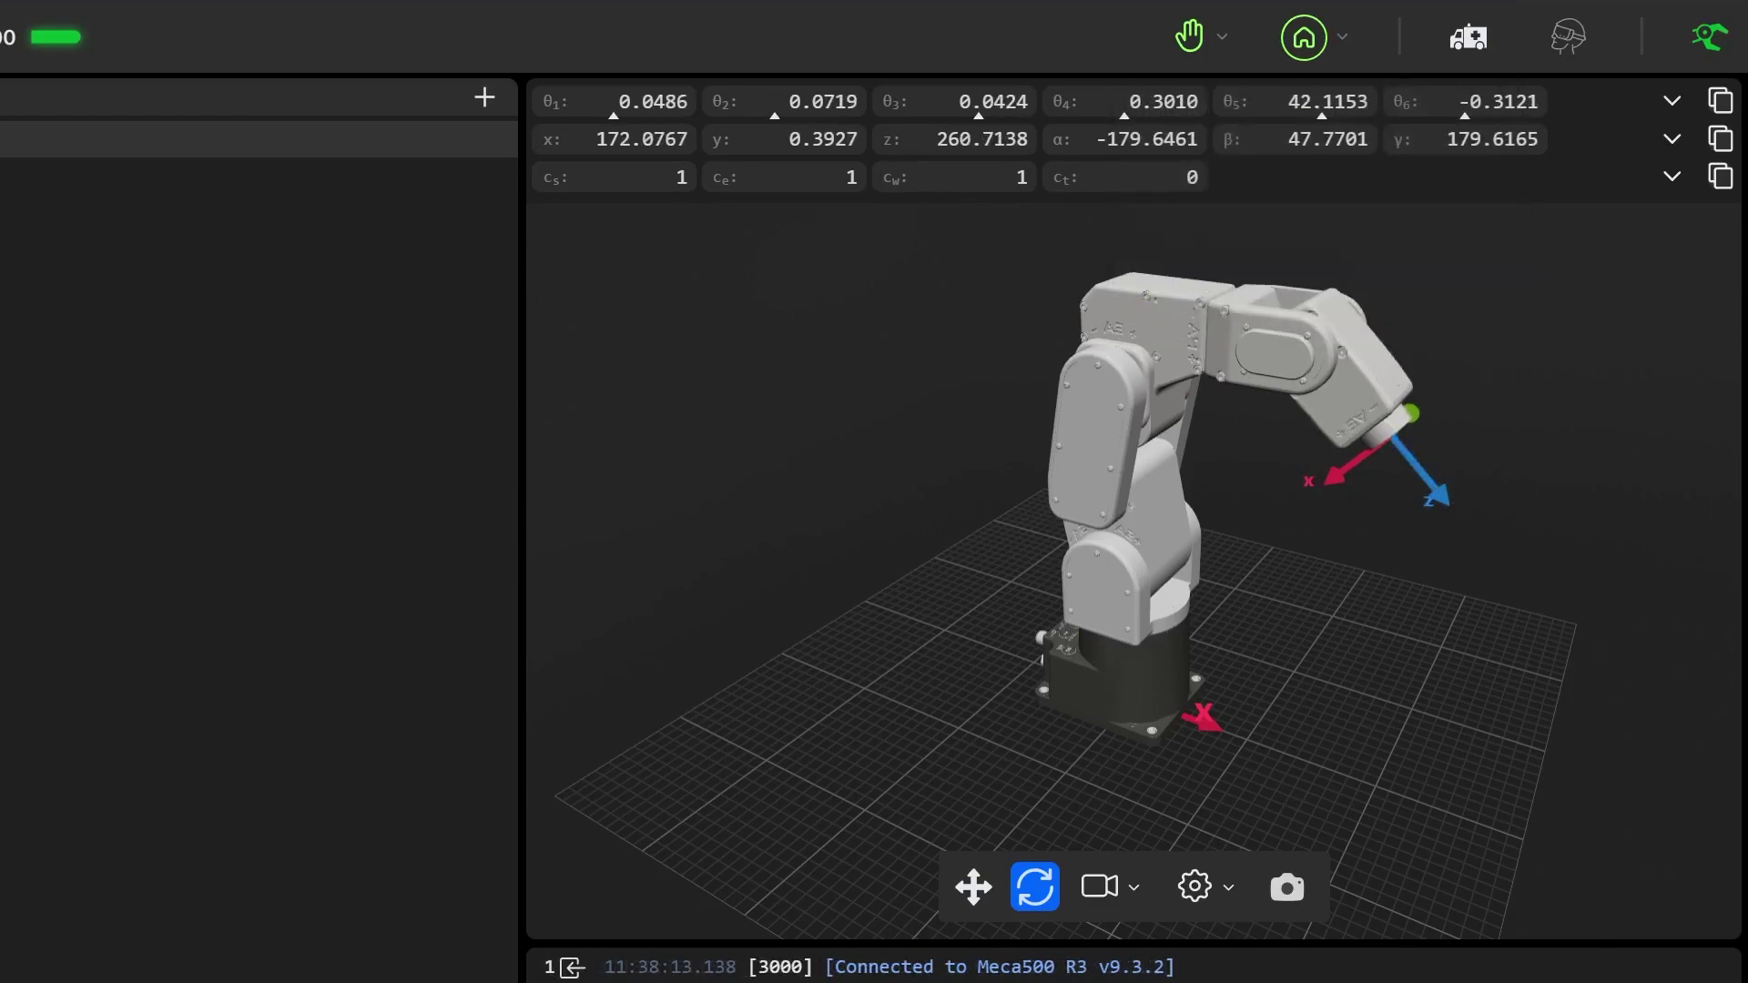
Turn the robot's recovery mode on and back off, and toggle the simulation mode.
click(1468, 38)
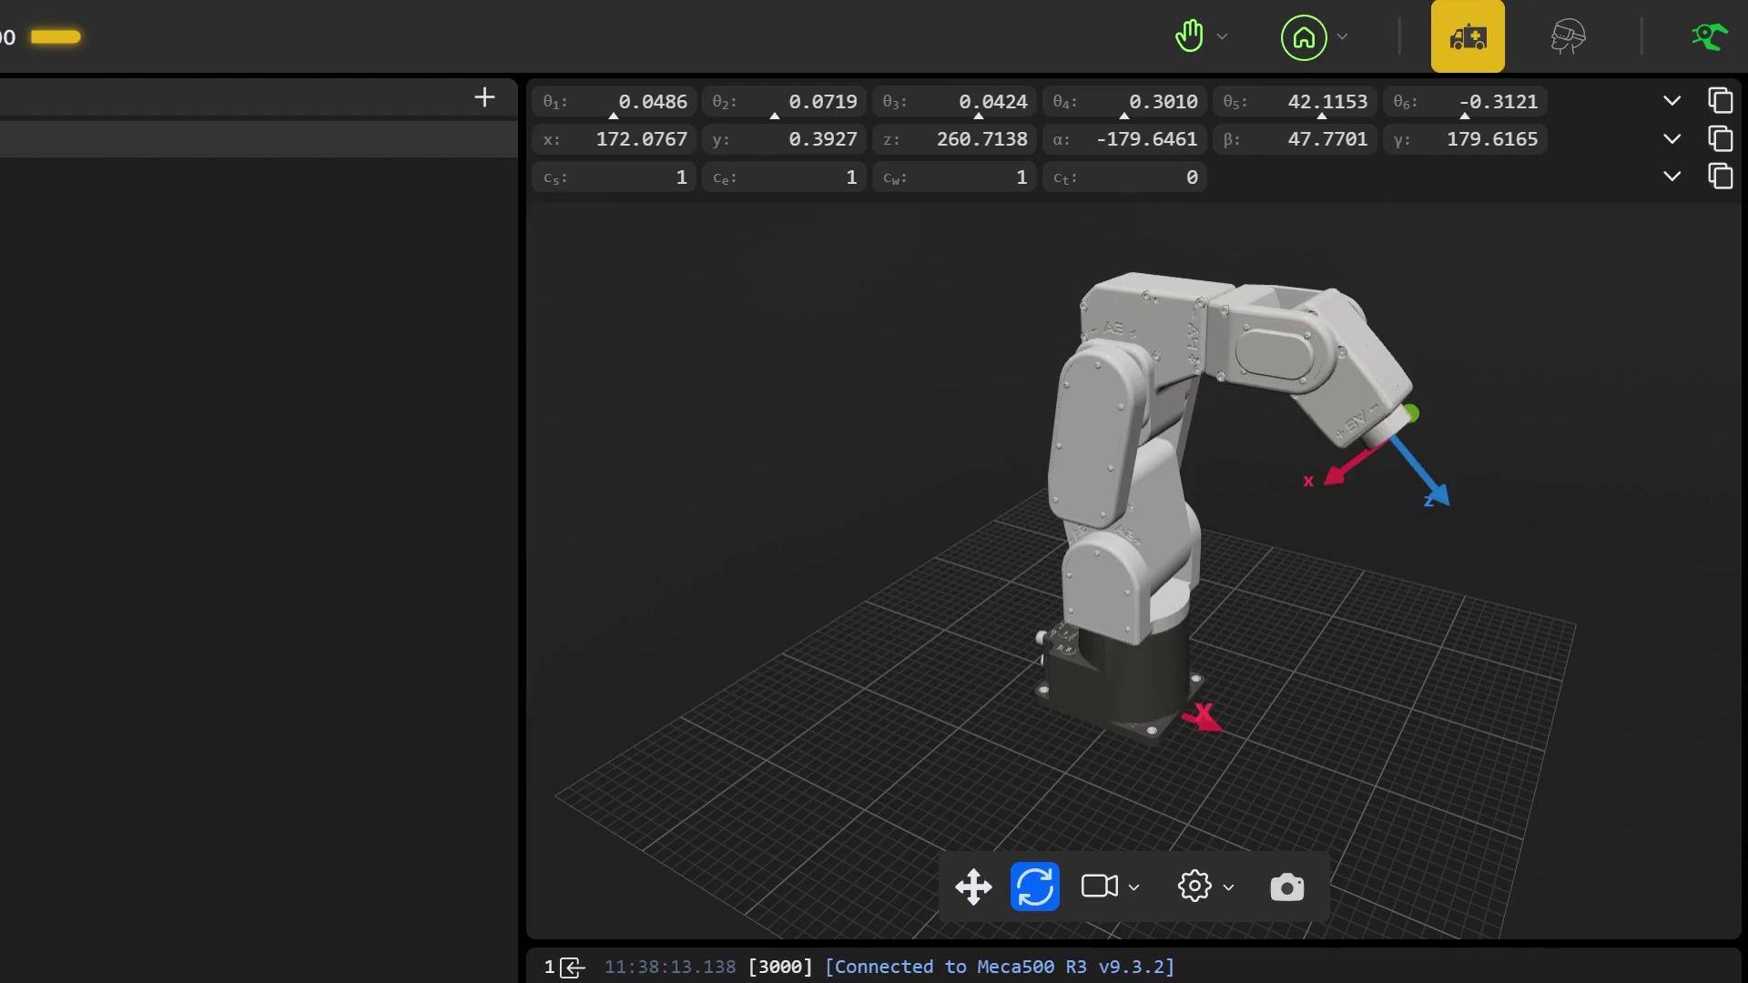
click(1467, 37)
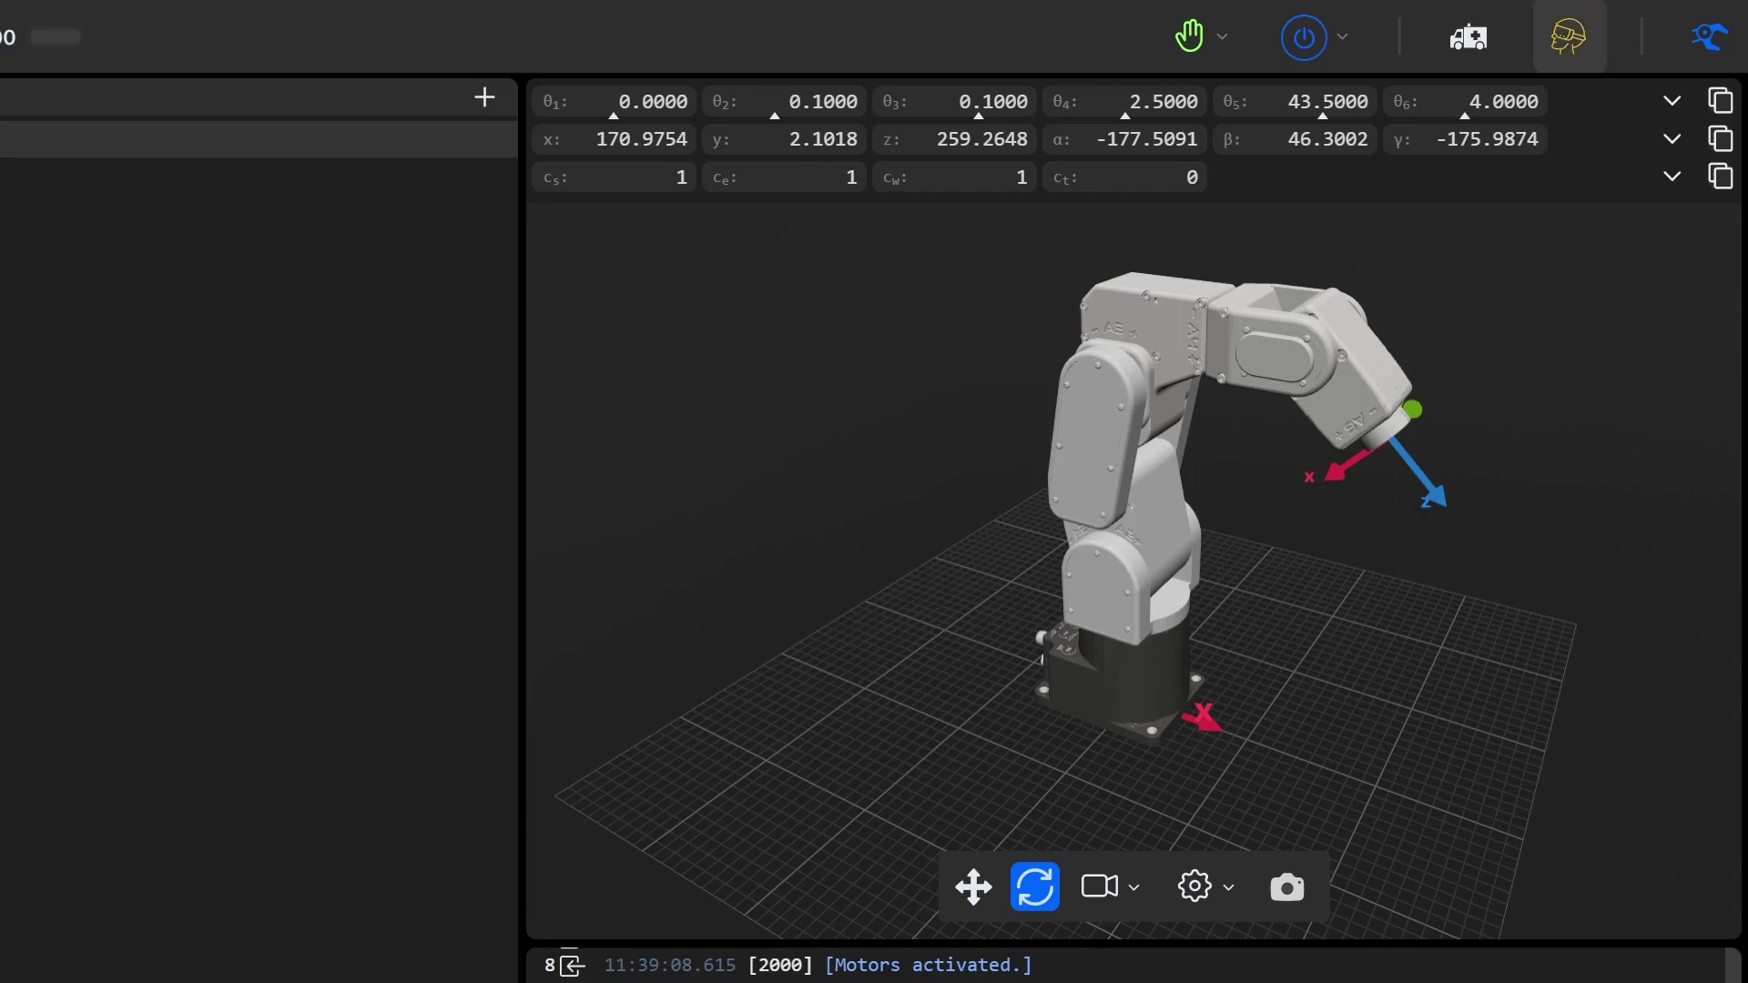
click(1568, 36)
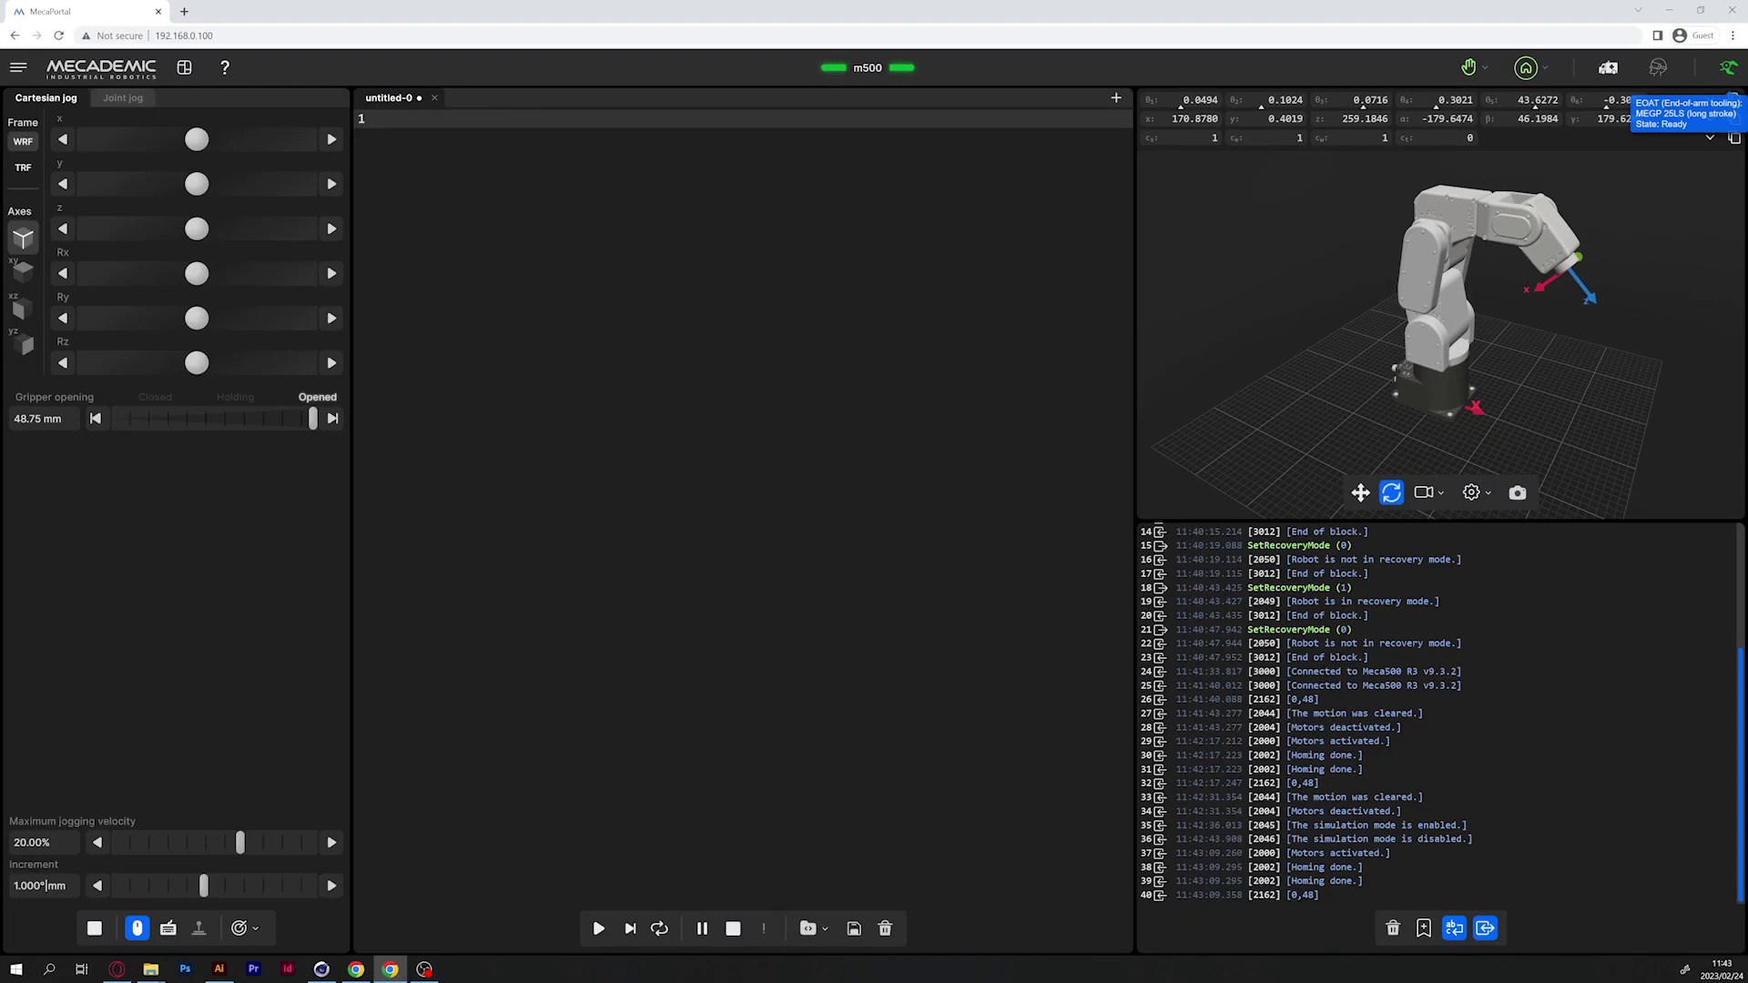
Turn the help tooltips on and back off, and open the workspace layout options.
click(256, 77)
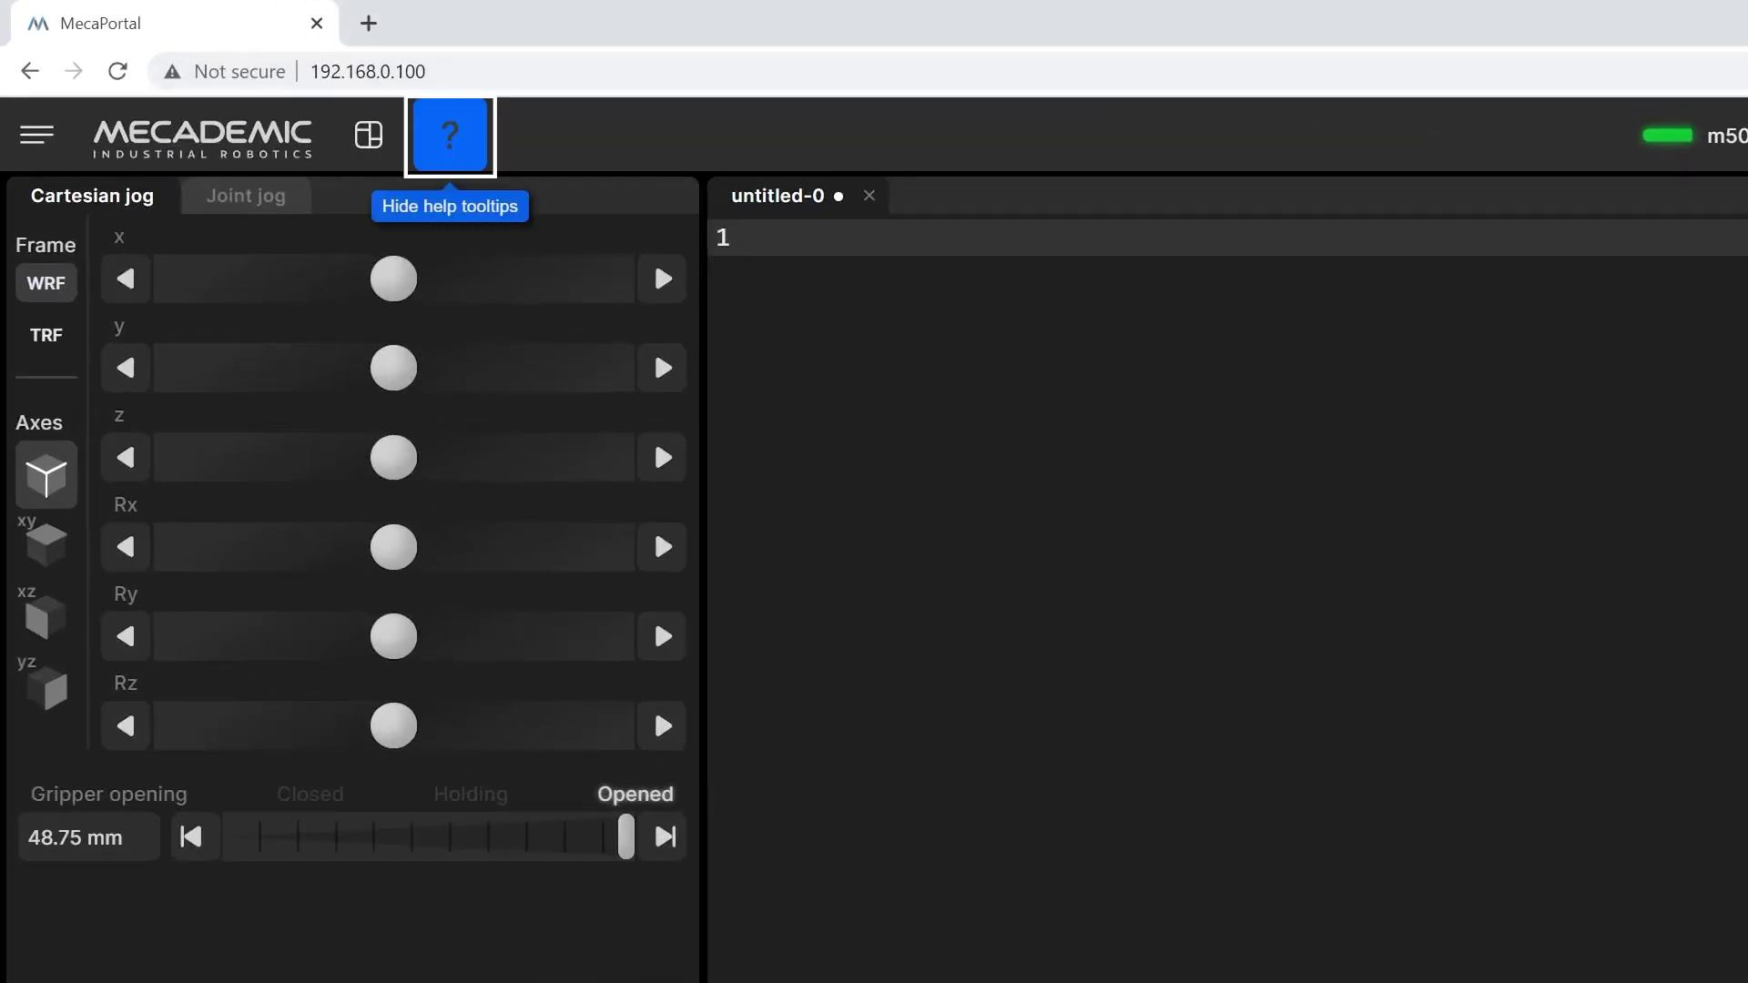
mouse_move(224, 158)
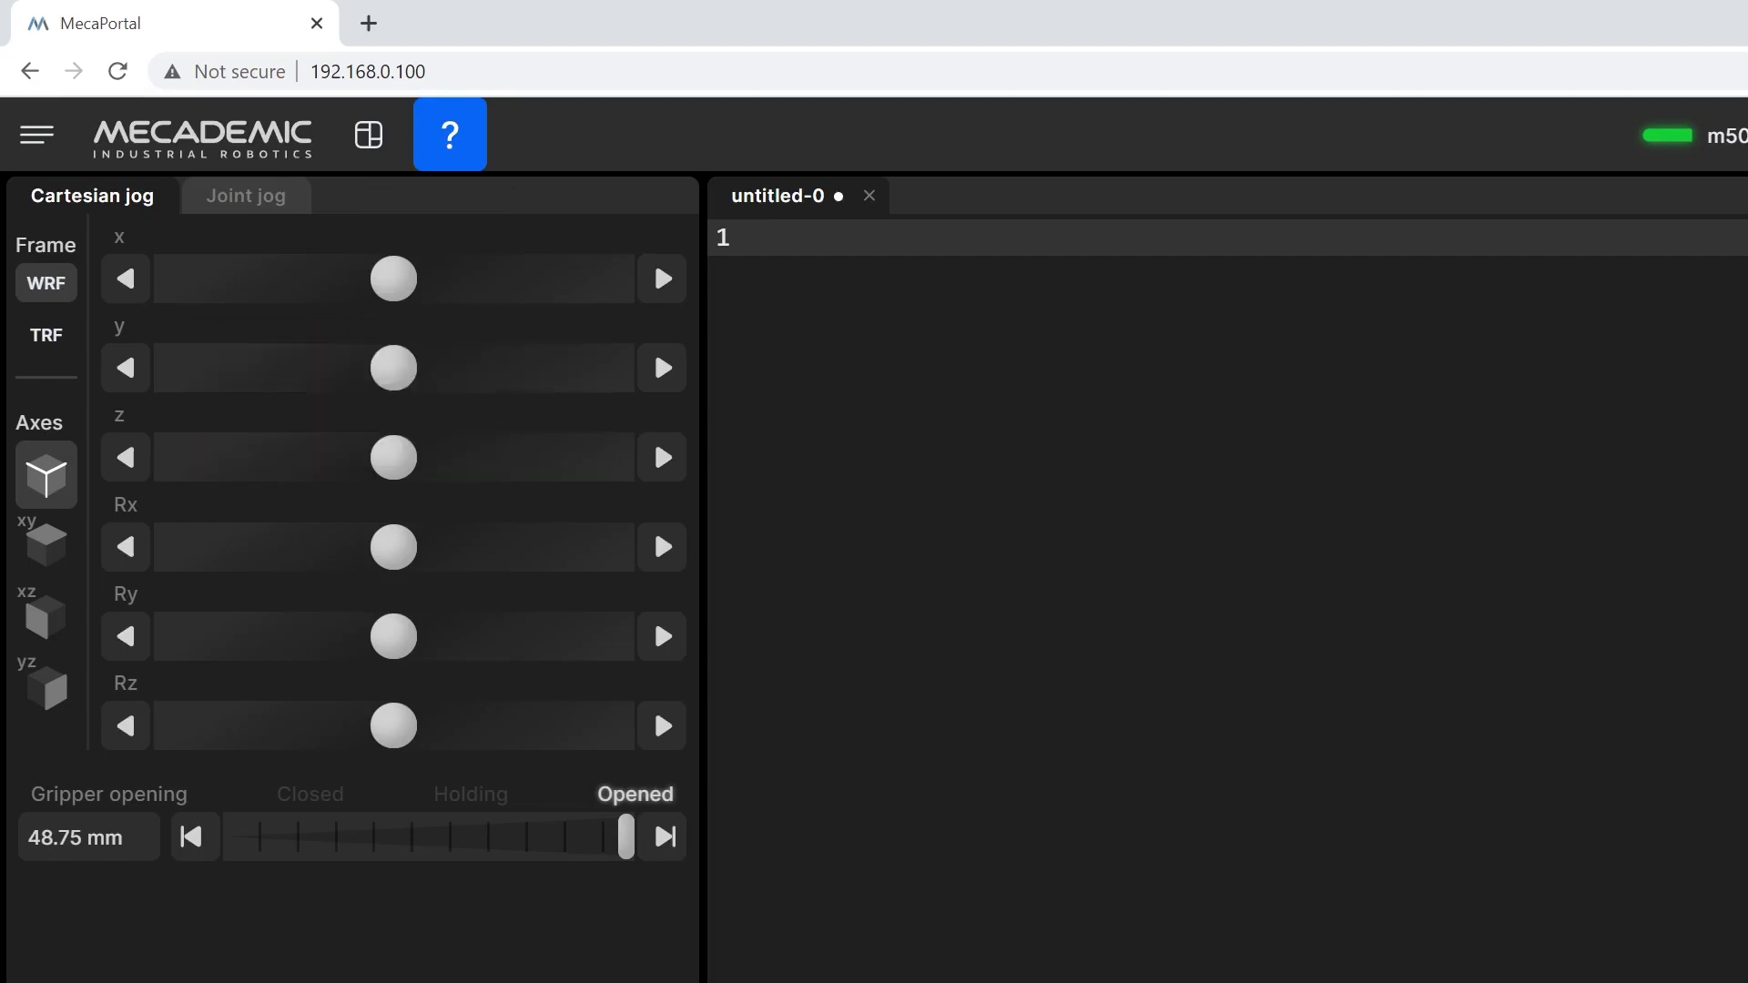
click(450, 135)
click(368, 135)
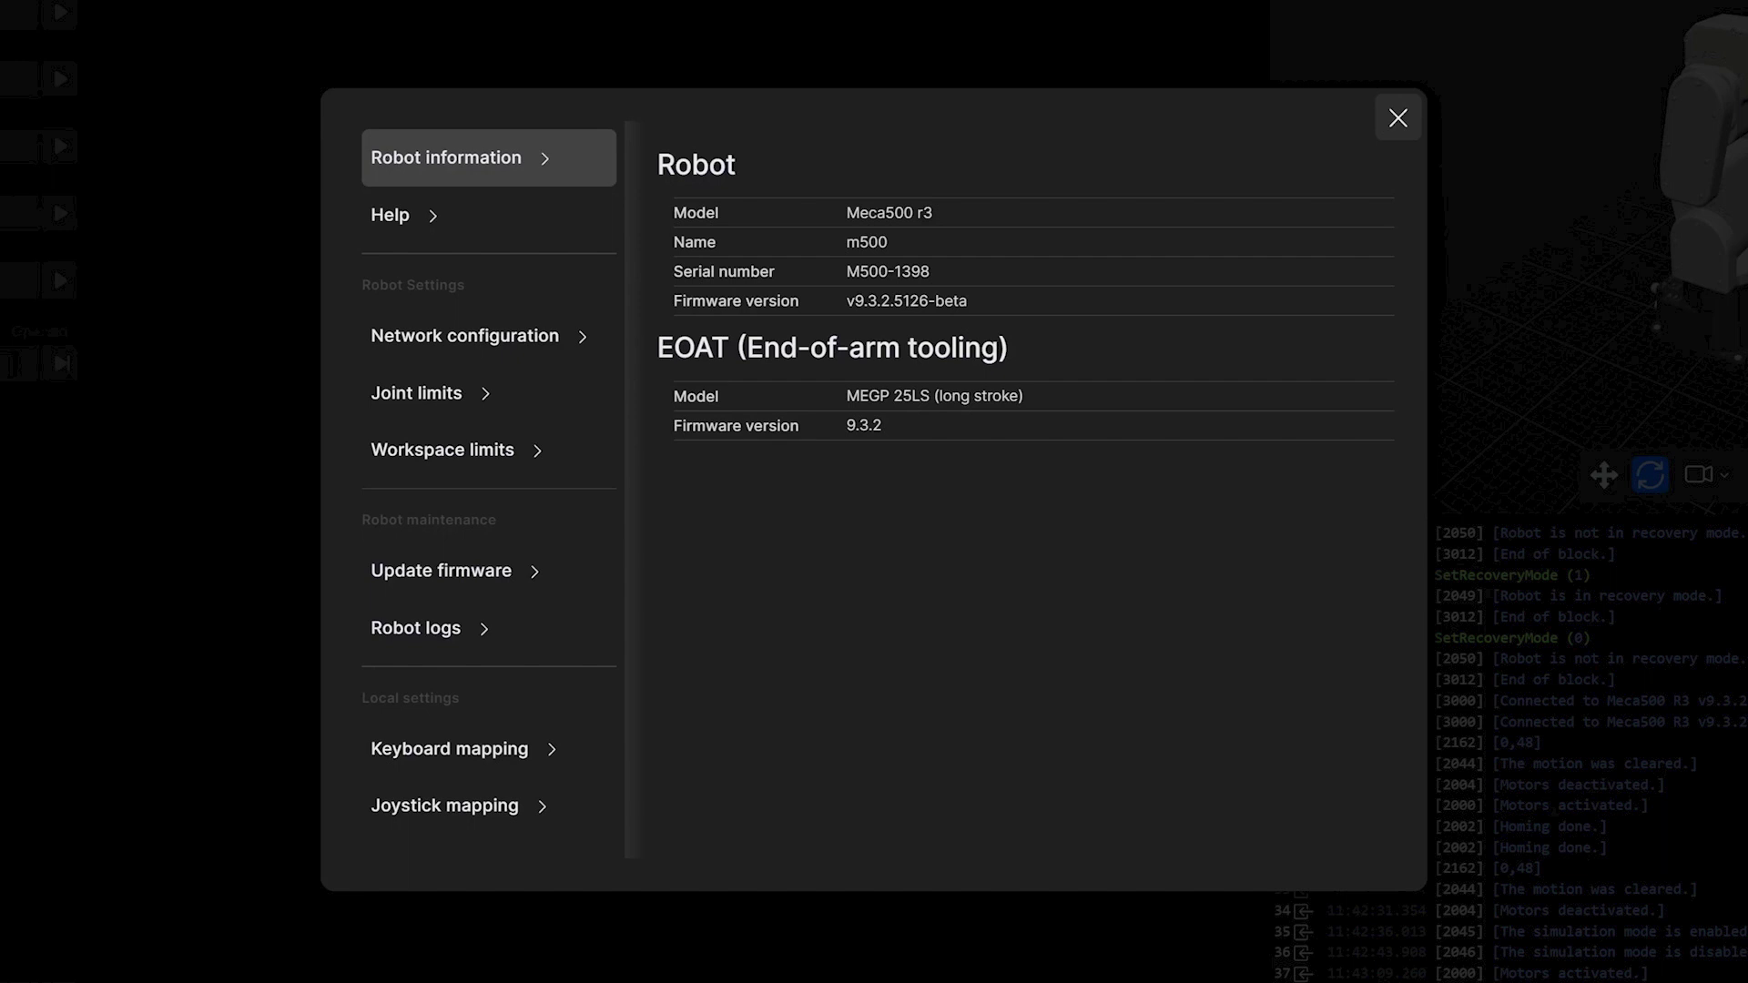
Review the settings pages for help, network configuration, joint limits, workspace limits, firmware update, robot logs, keyboard mapping and joystick mapping.
click(488, 216)
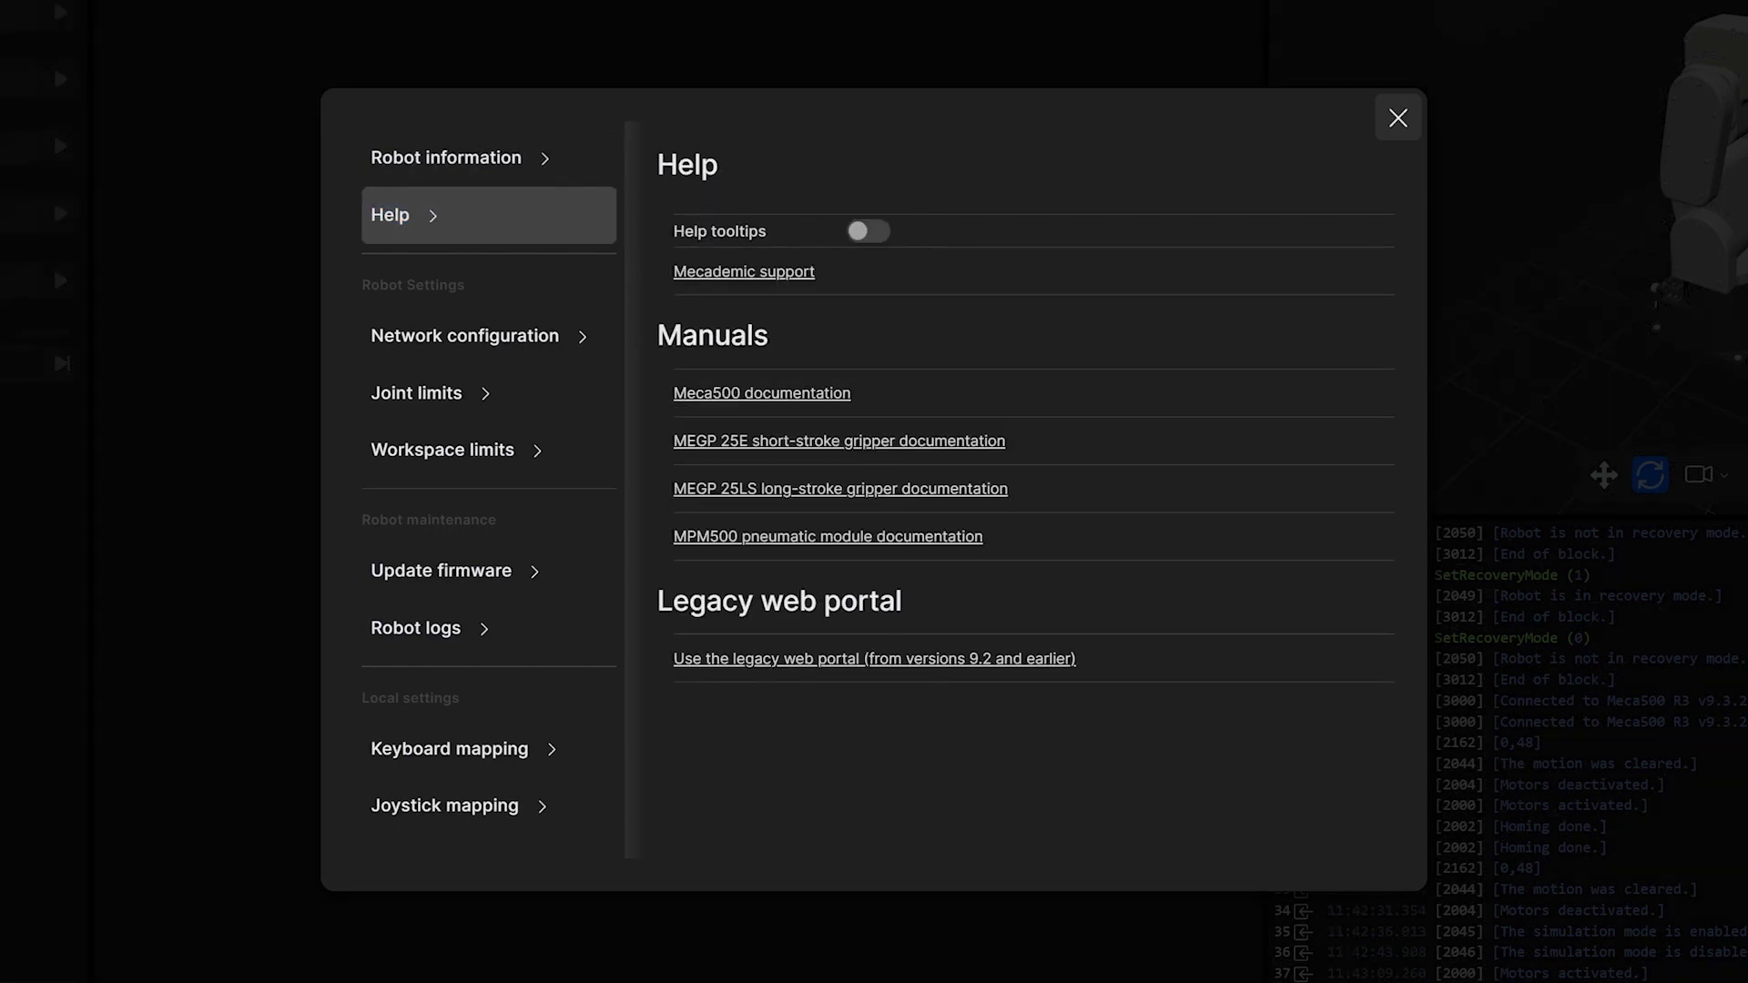
click(489, 336)
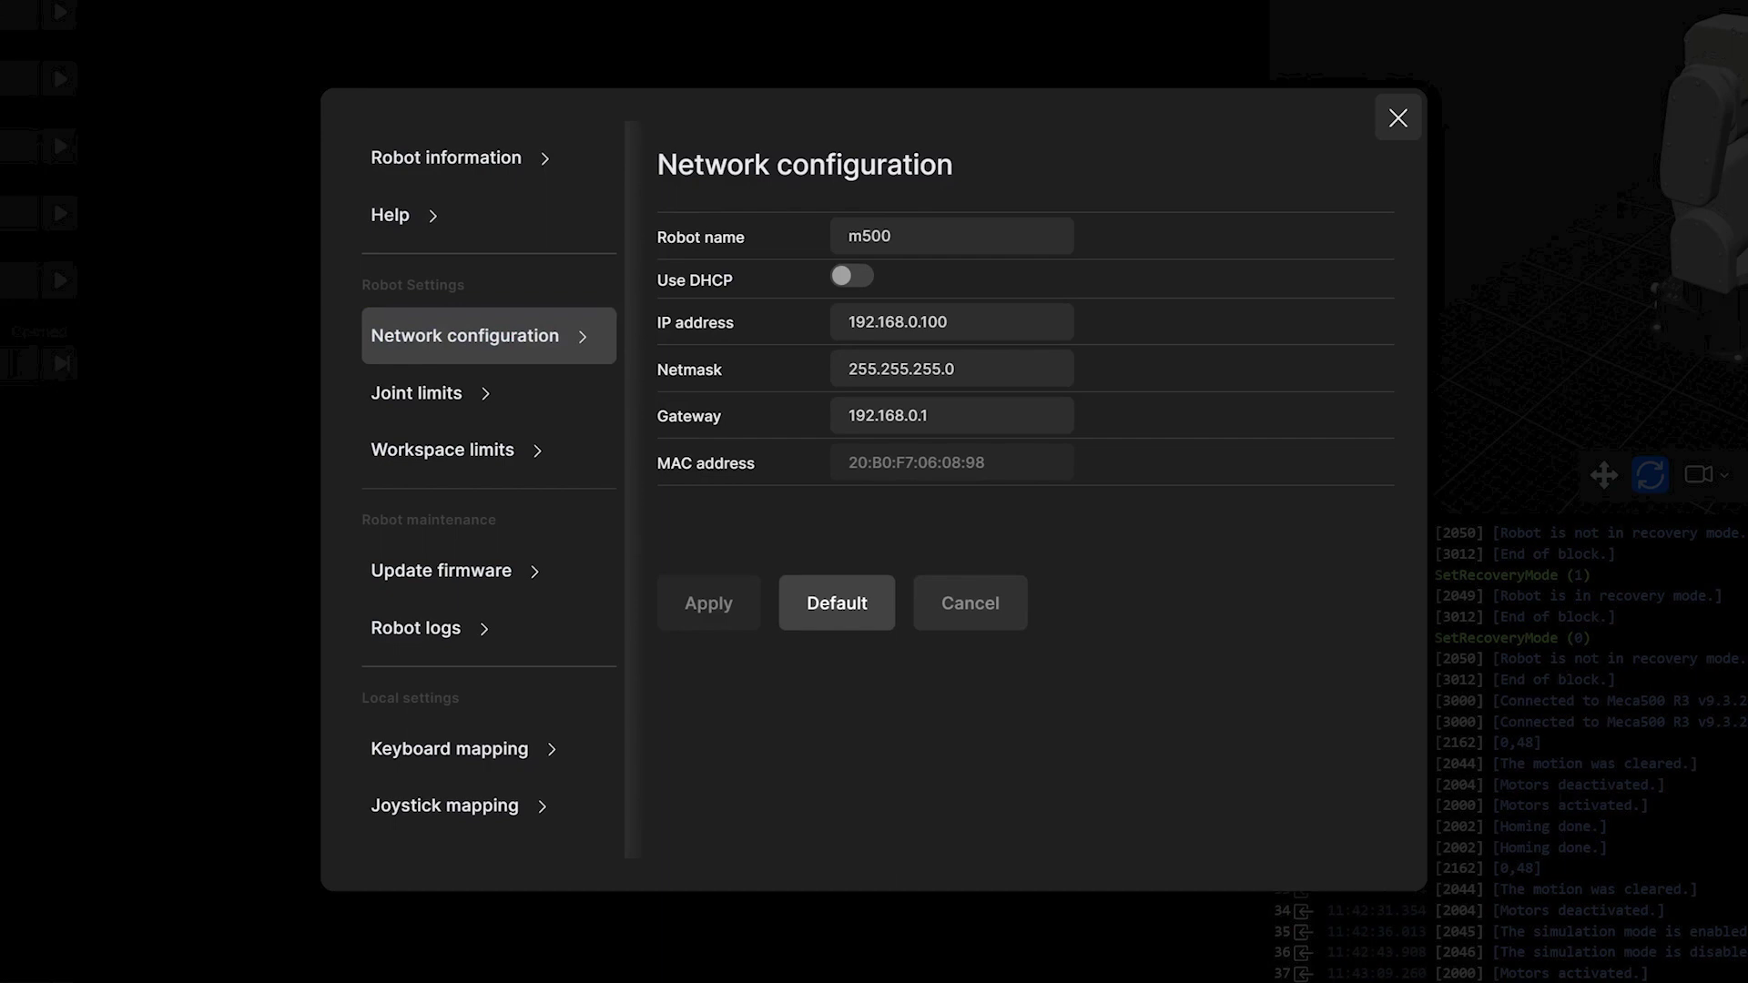
click(488, 394)
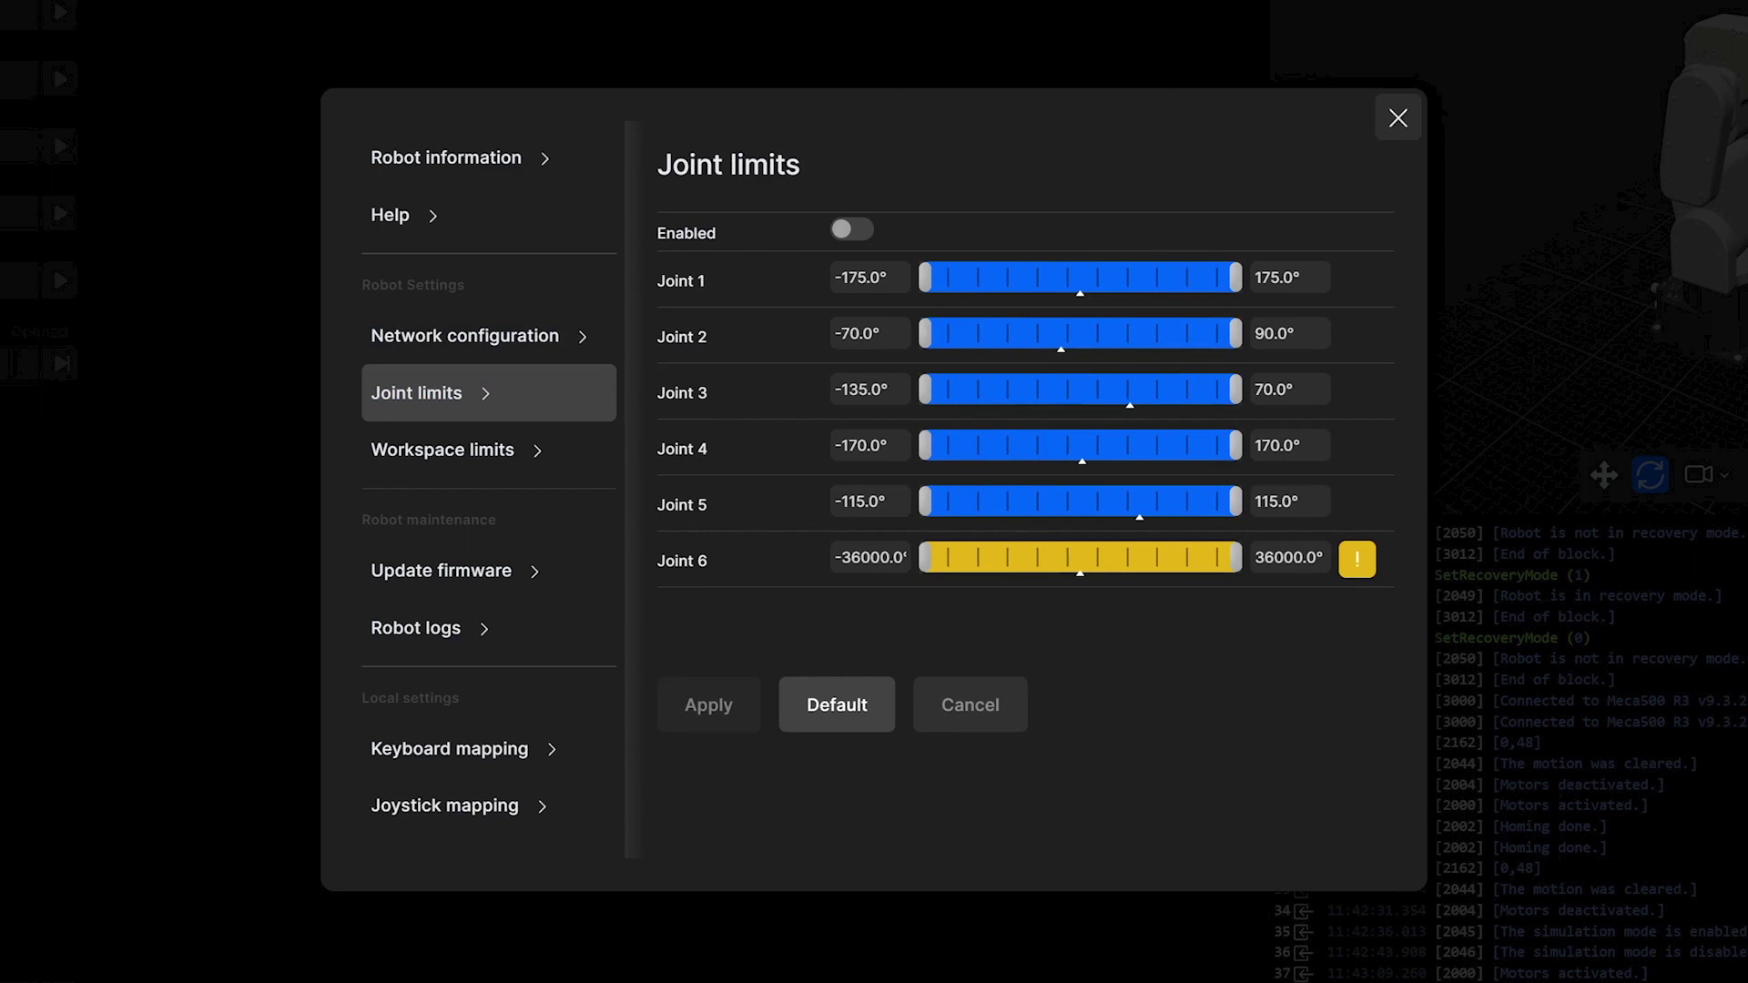
click(489, 451)
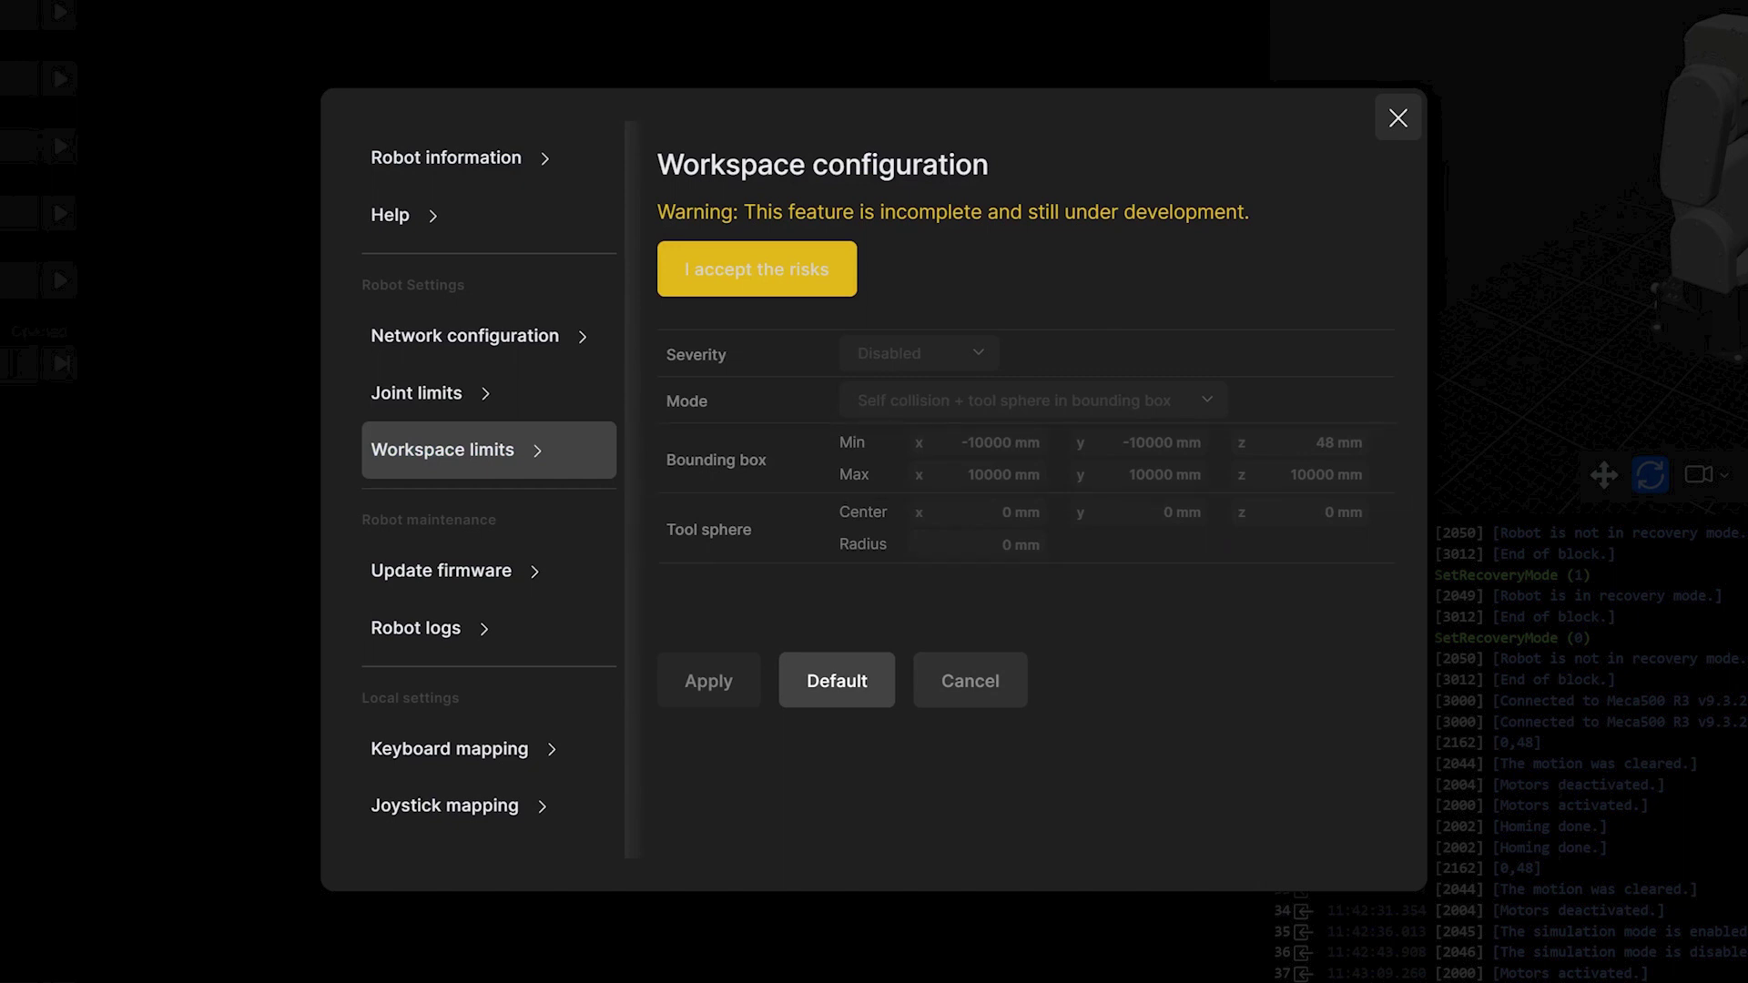
click(441, 571)
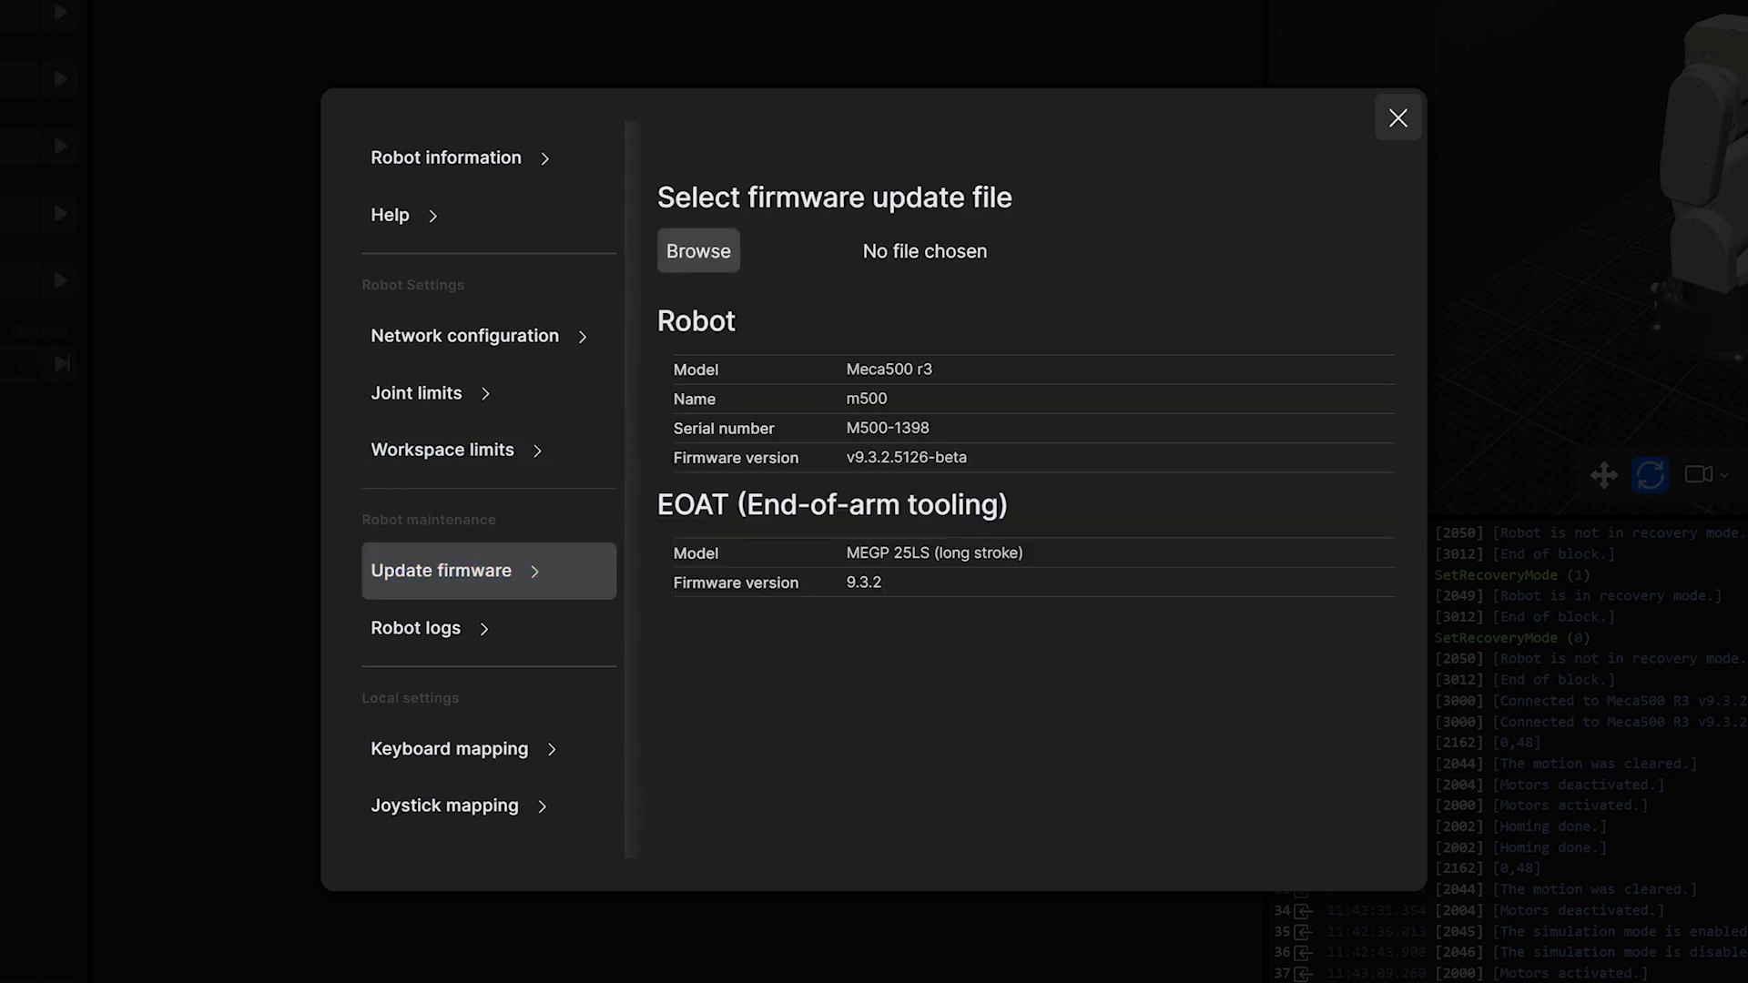
click(441, 628)
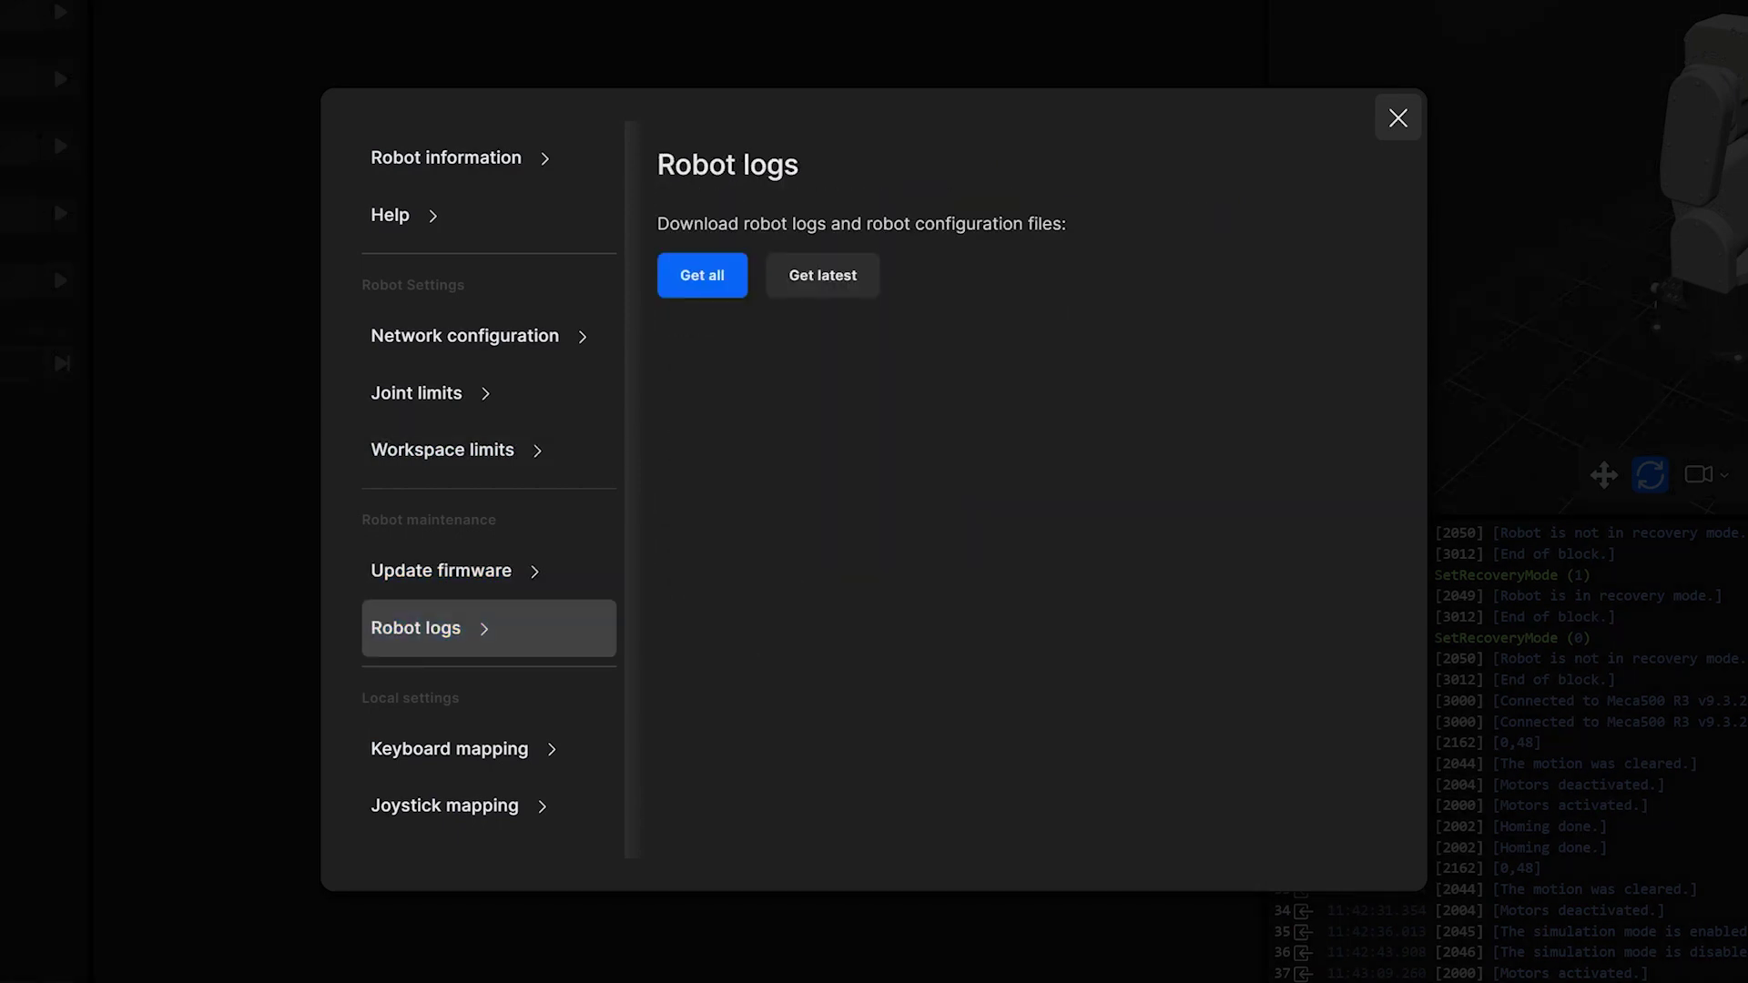
click(449, 748)
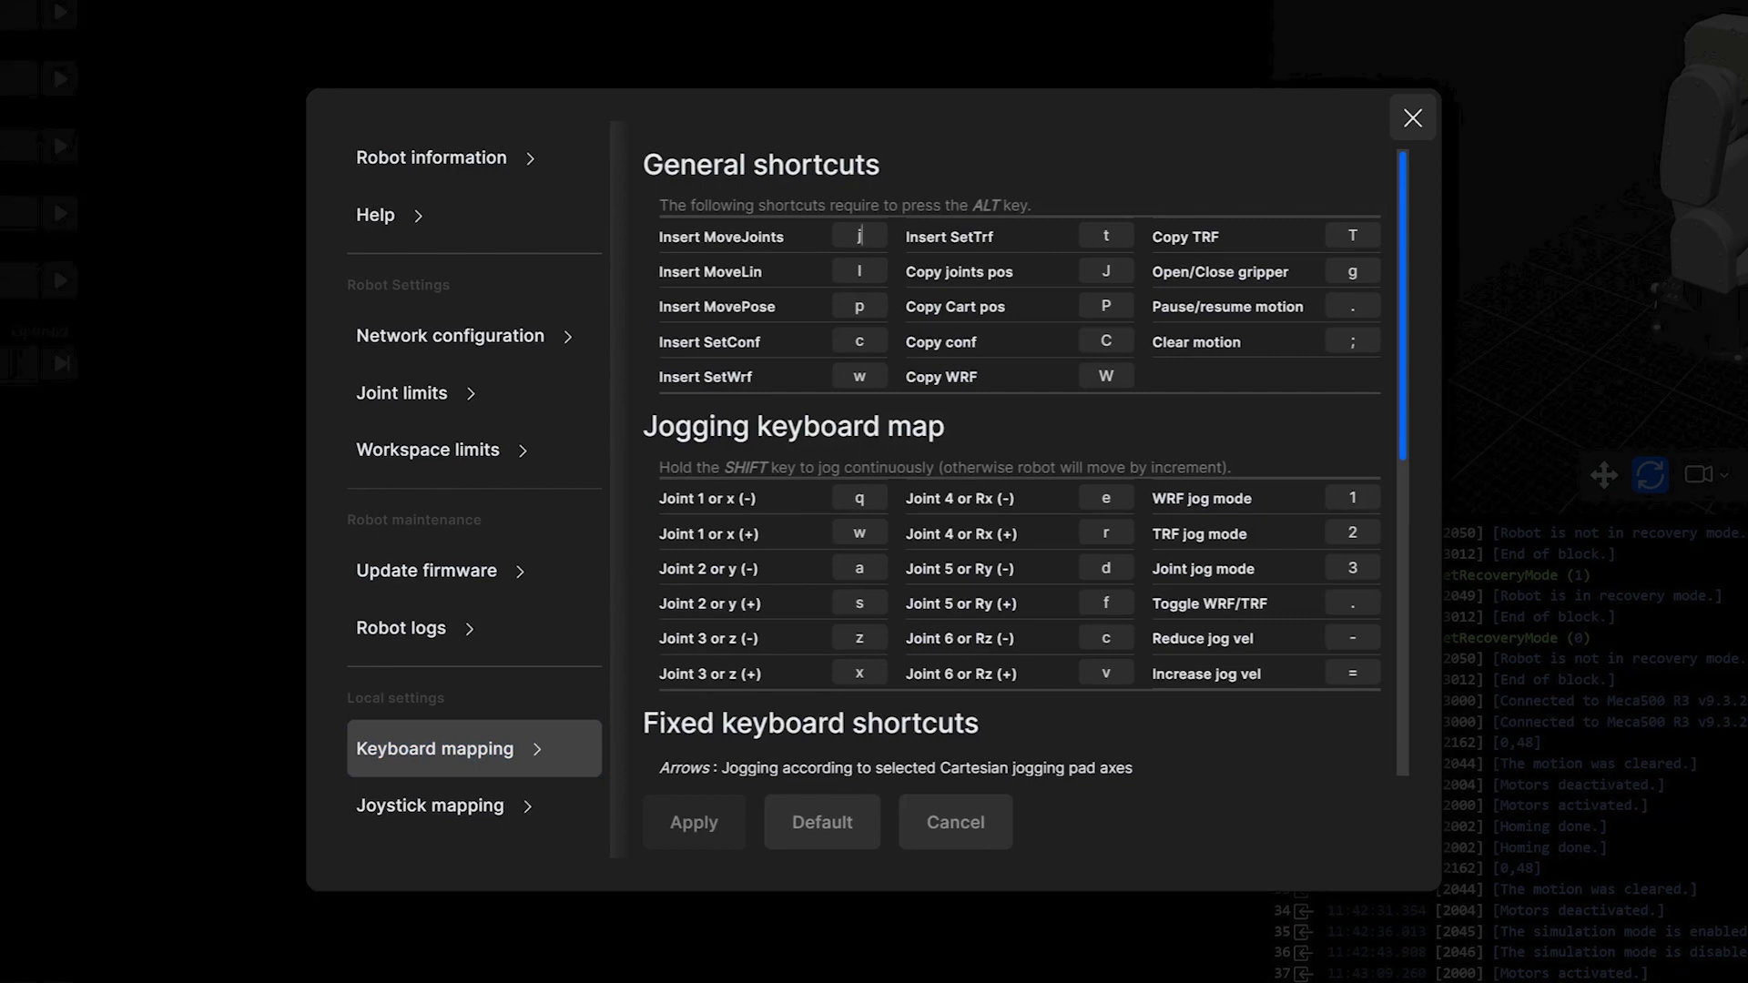
click(442, 805)
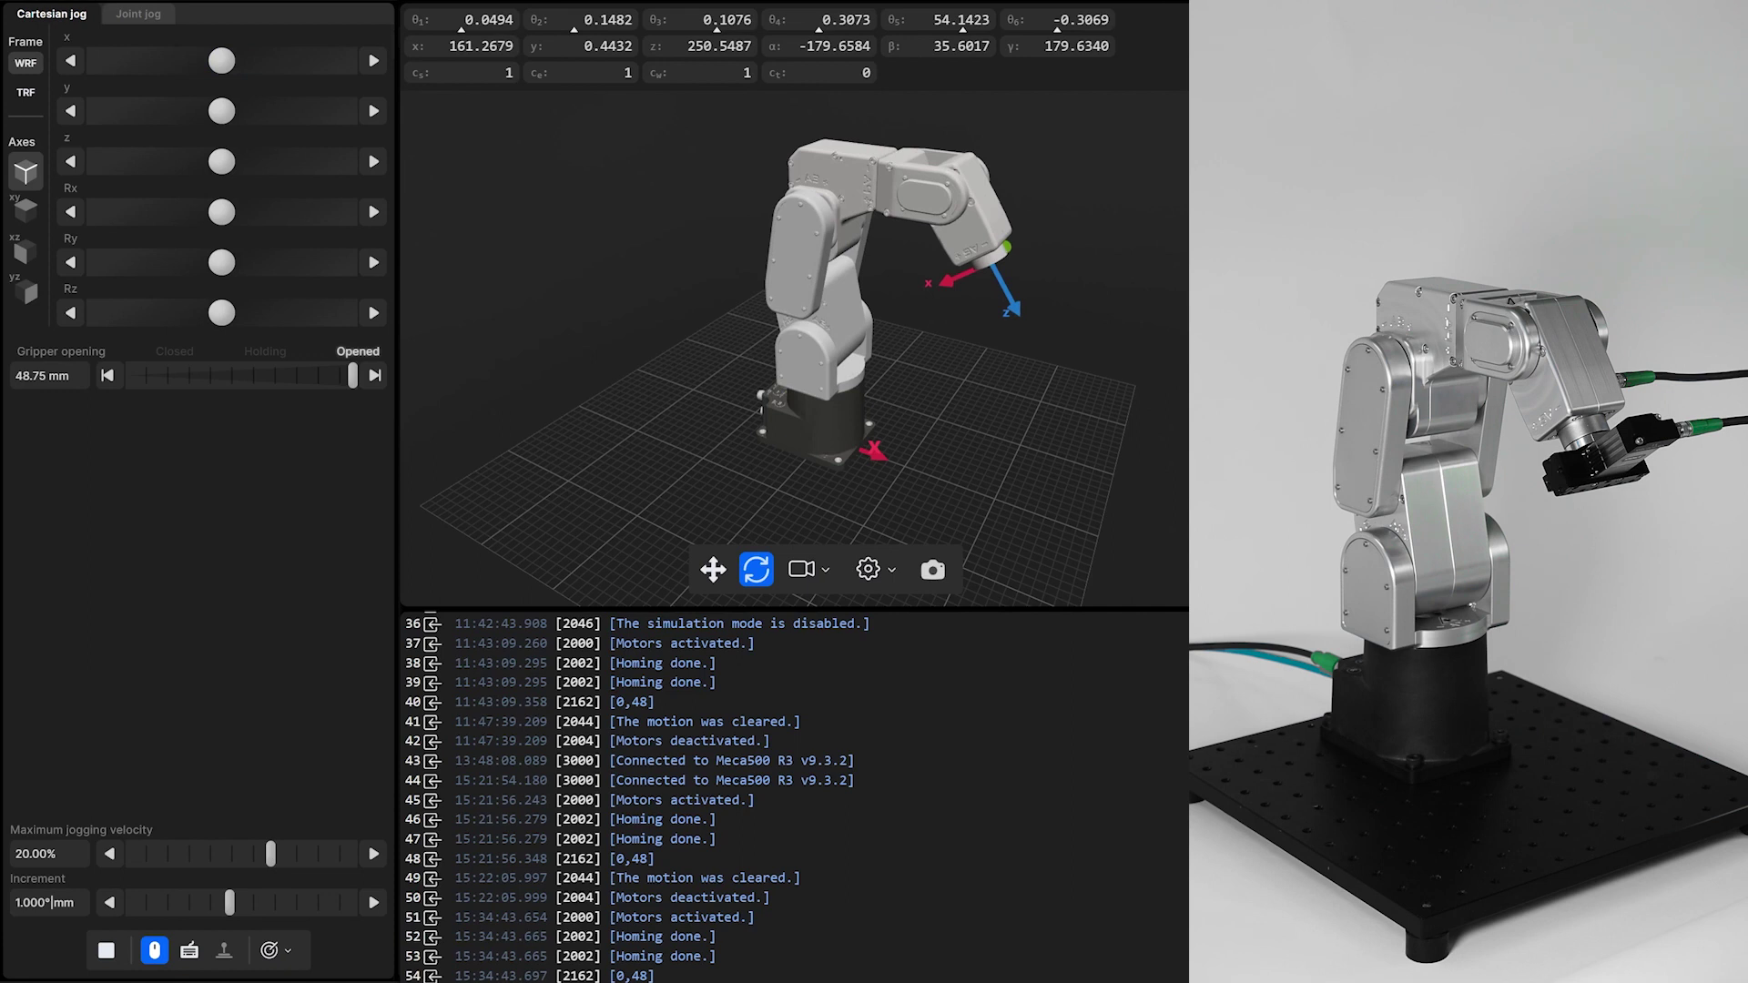
Jog the robot both ways along y in the WRF frame and both ways along x in the TRF frame.
click(70, 110)
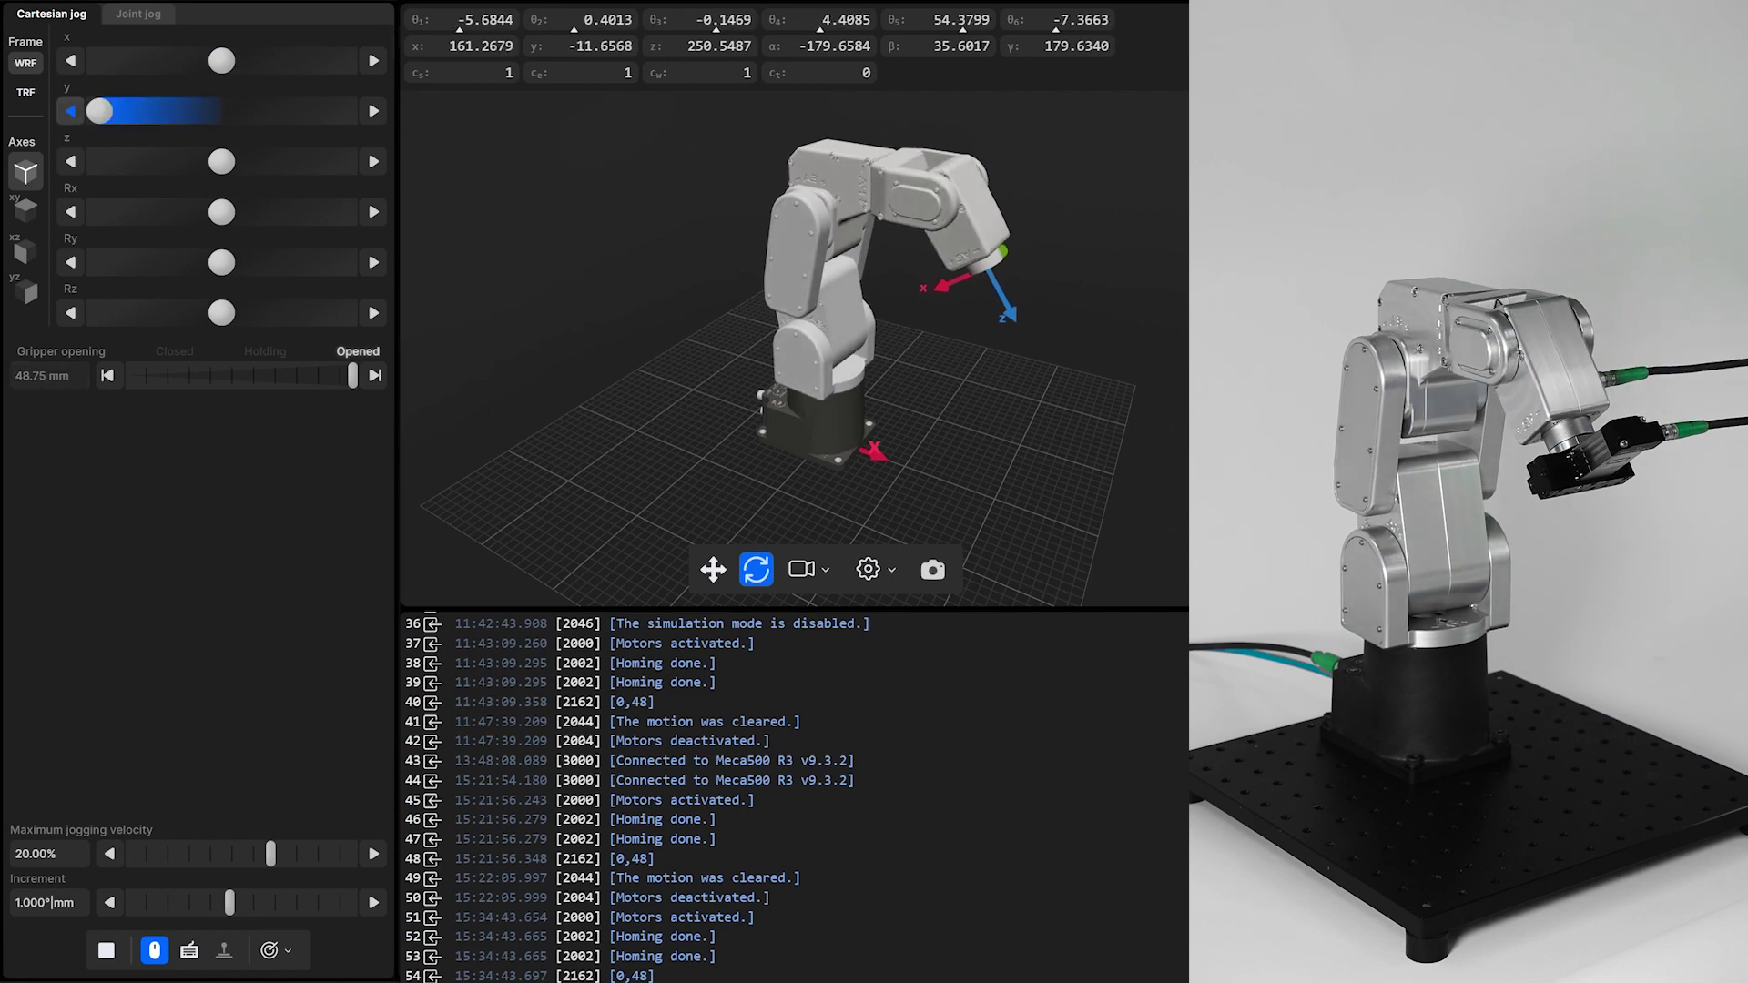
click(373, 111)
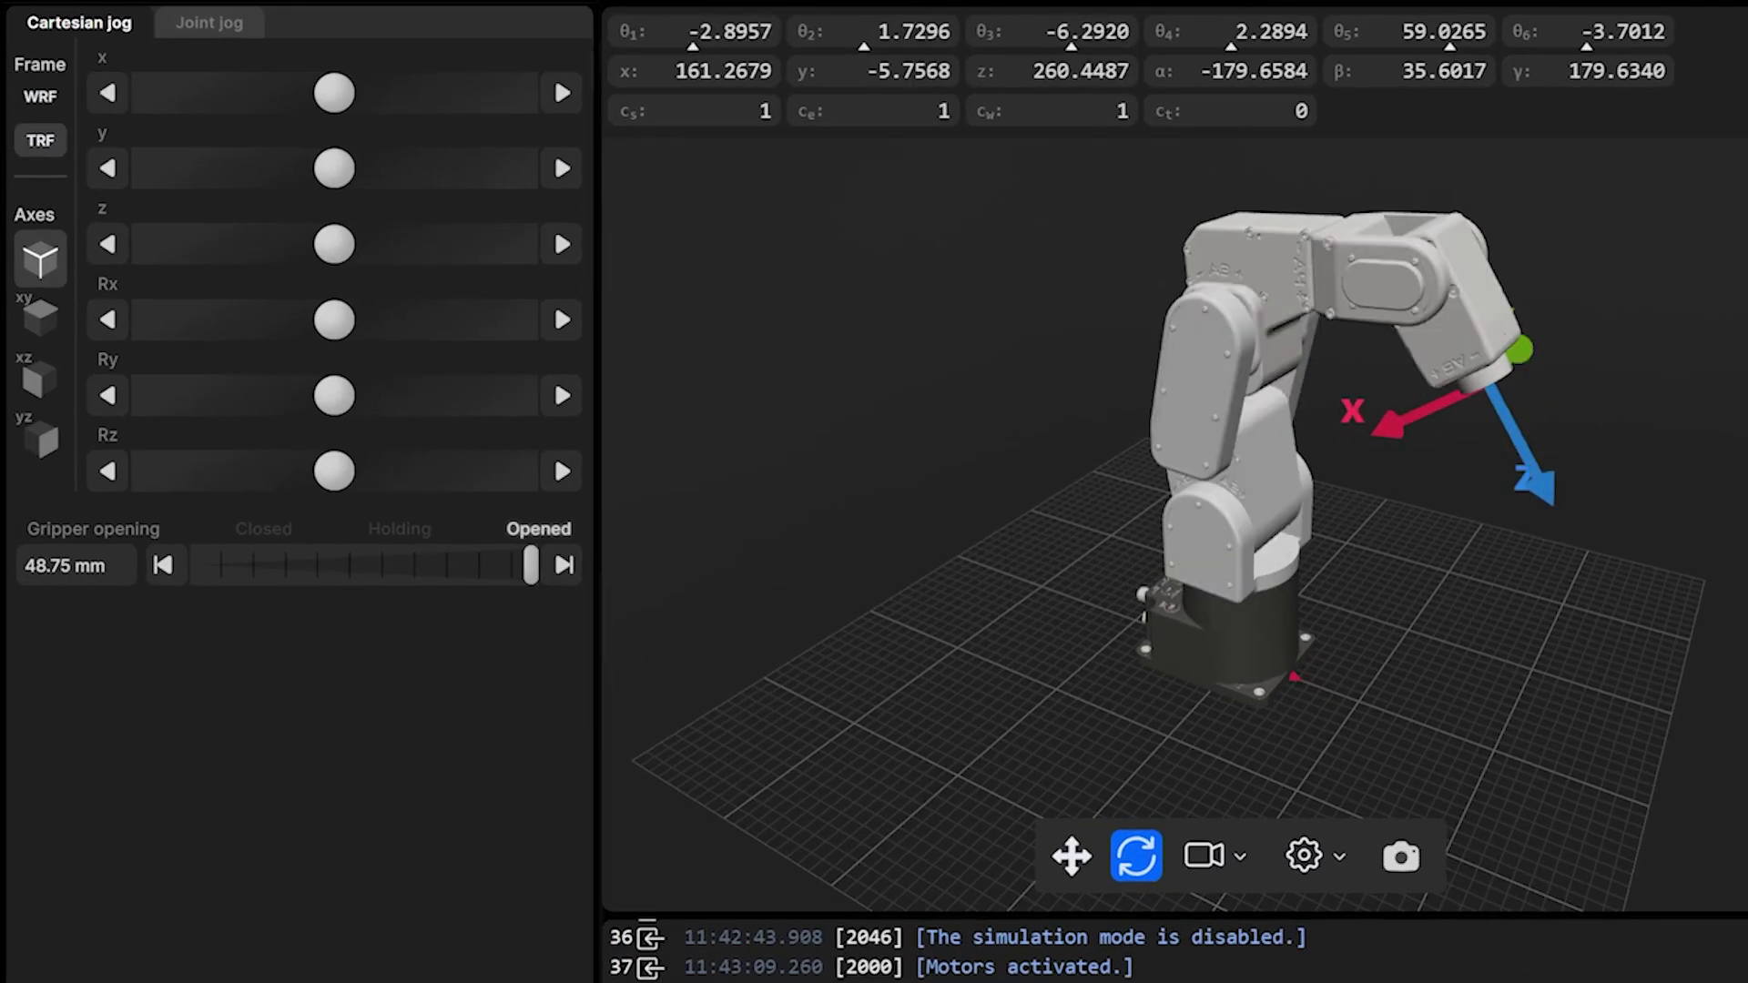
click(562, 93)
click(108, 93)
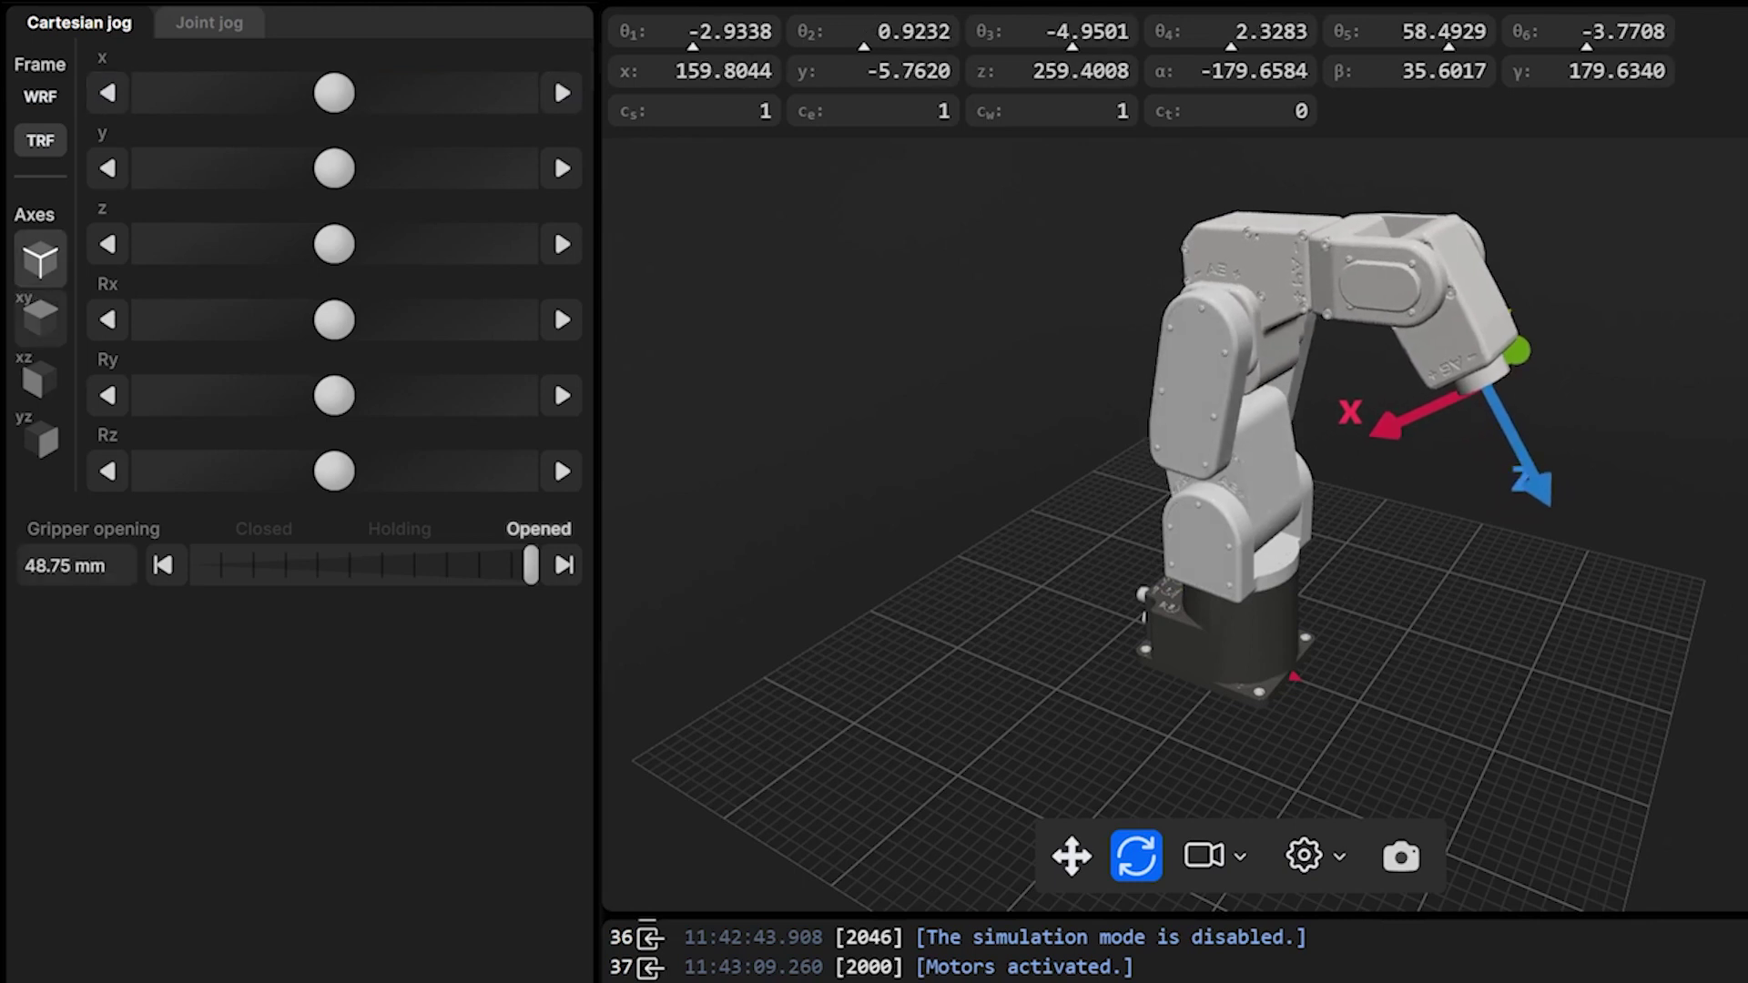
Set the Cartesian jog axes to the xy plane and jog the robot in the +x and -x directions.
click(40, 318)
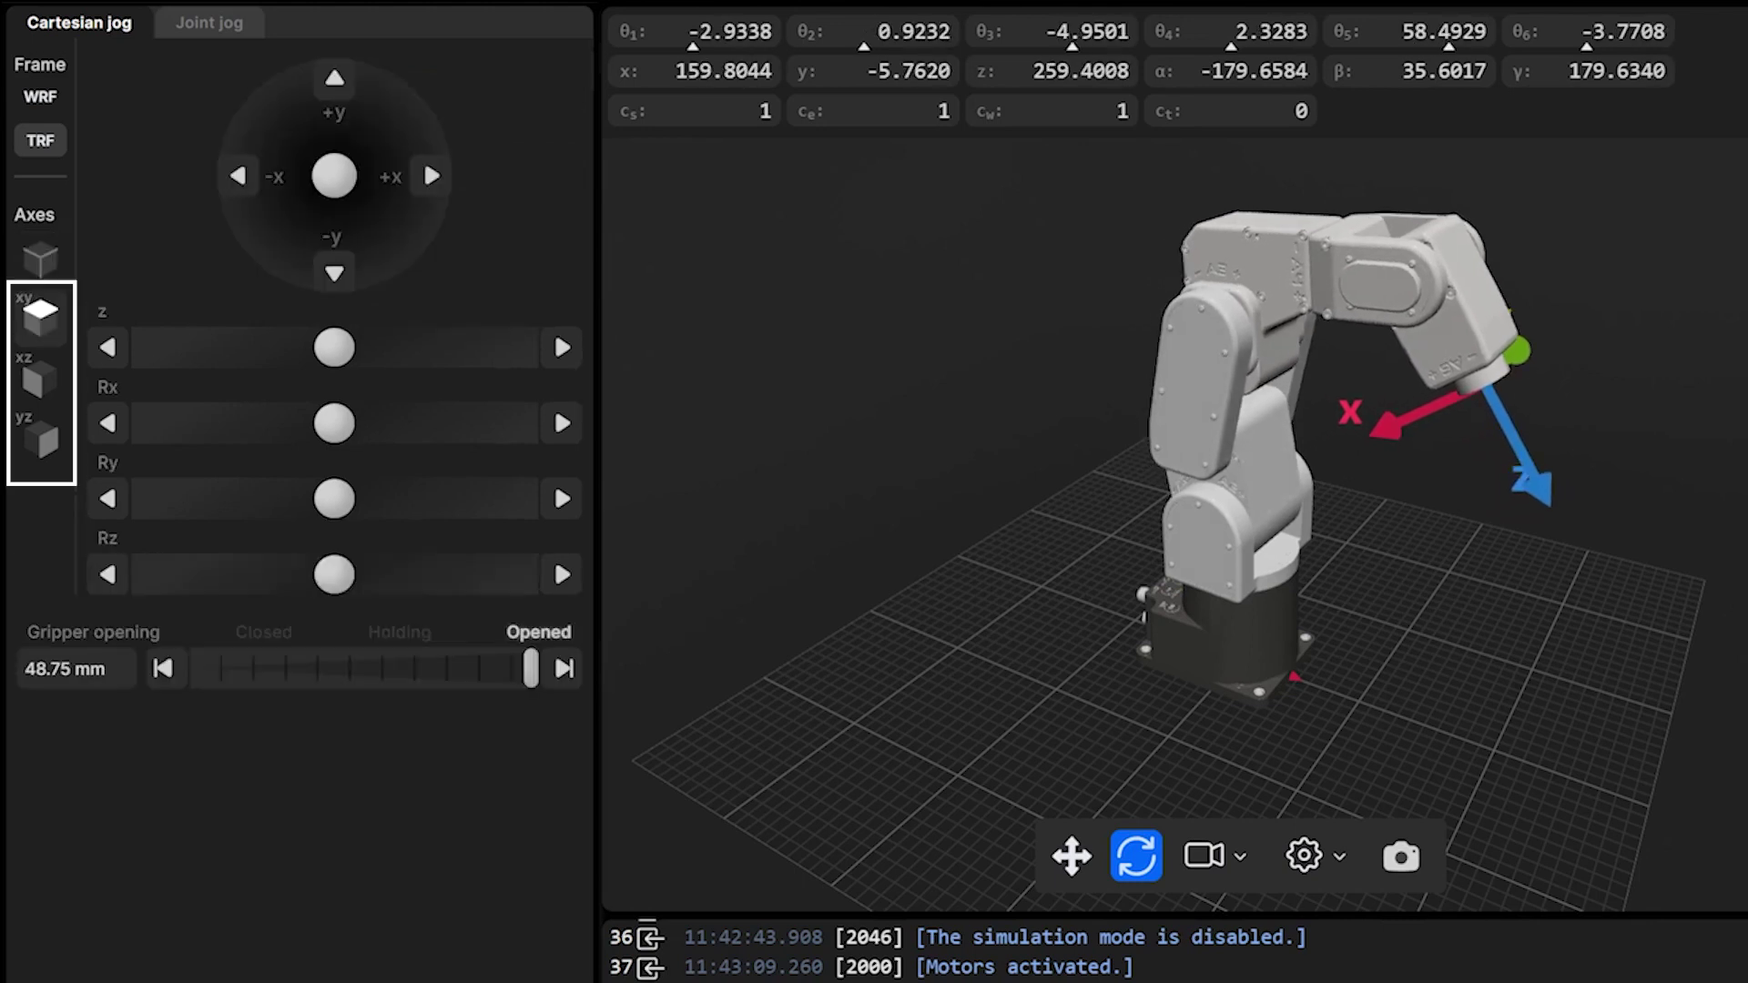
click(431, 176)
click(239, 176)
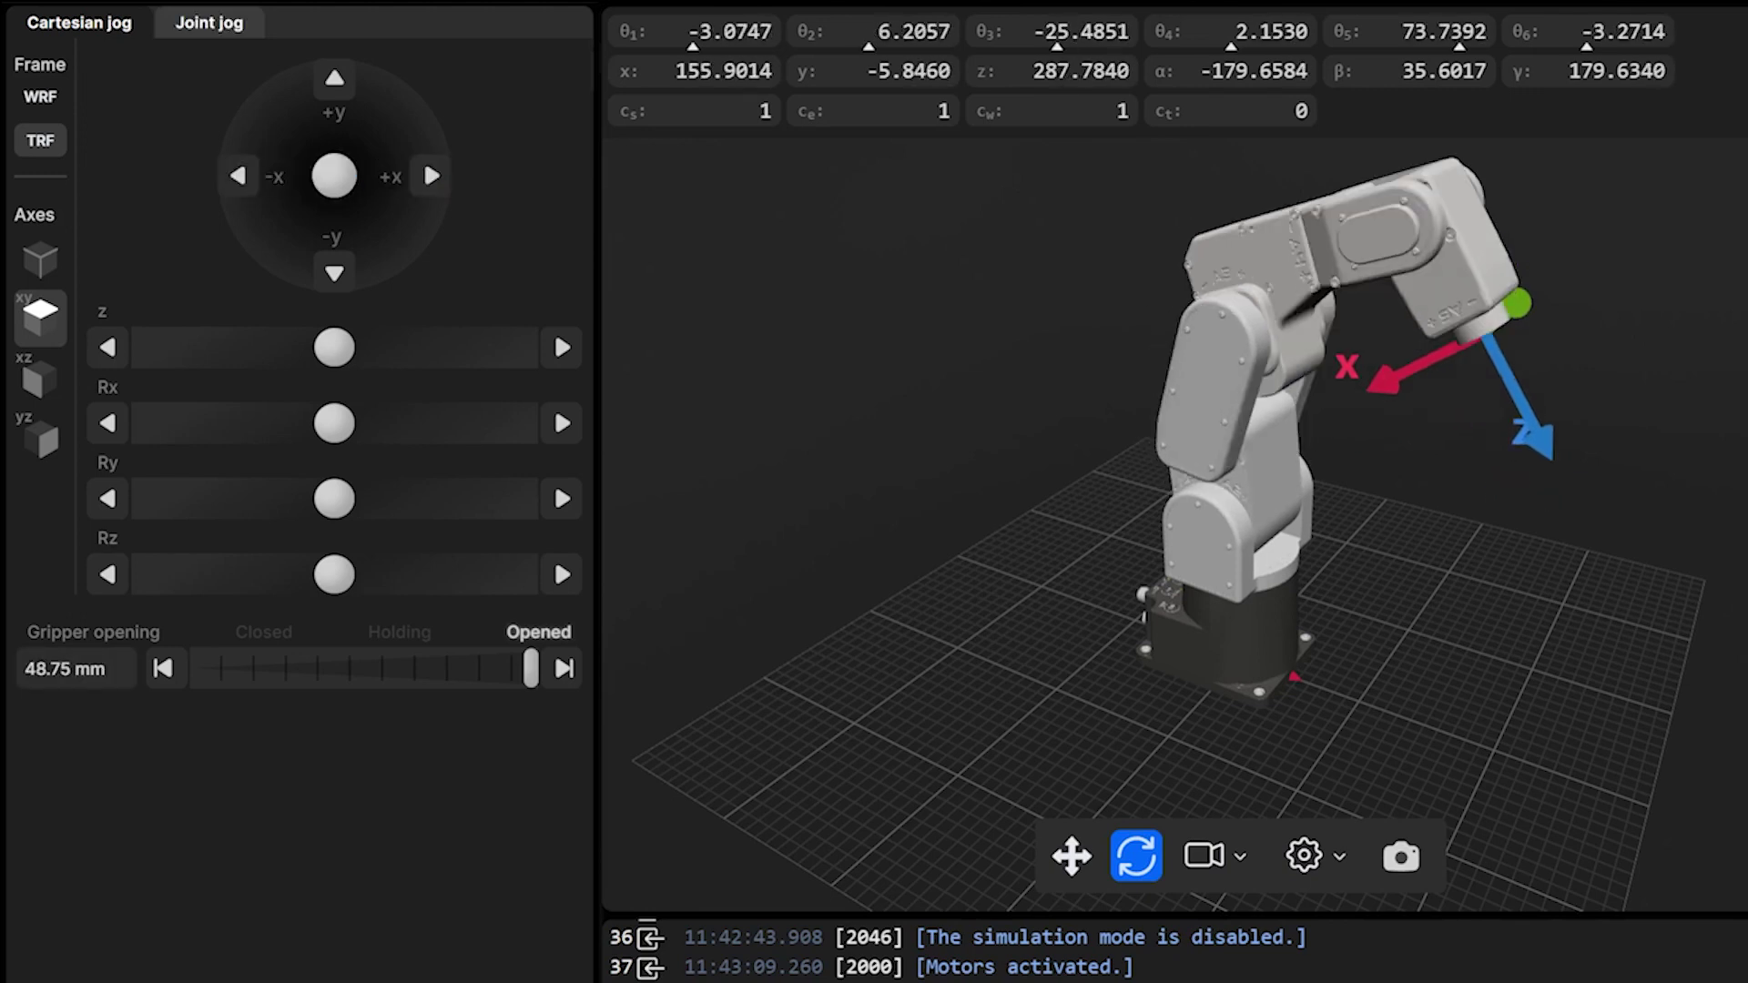
In joint jog mode, move joint 1 negative and back to about 2.2°, and jog joint 2 in the negative direction to about -8.8°.
click(210, 23)
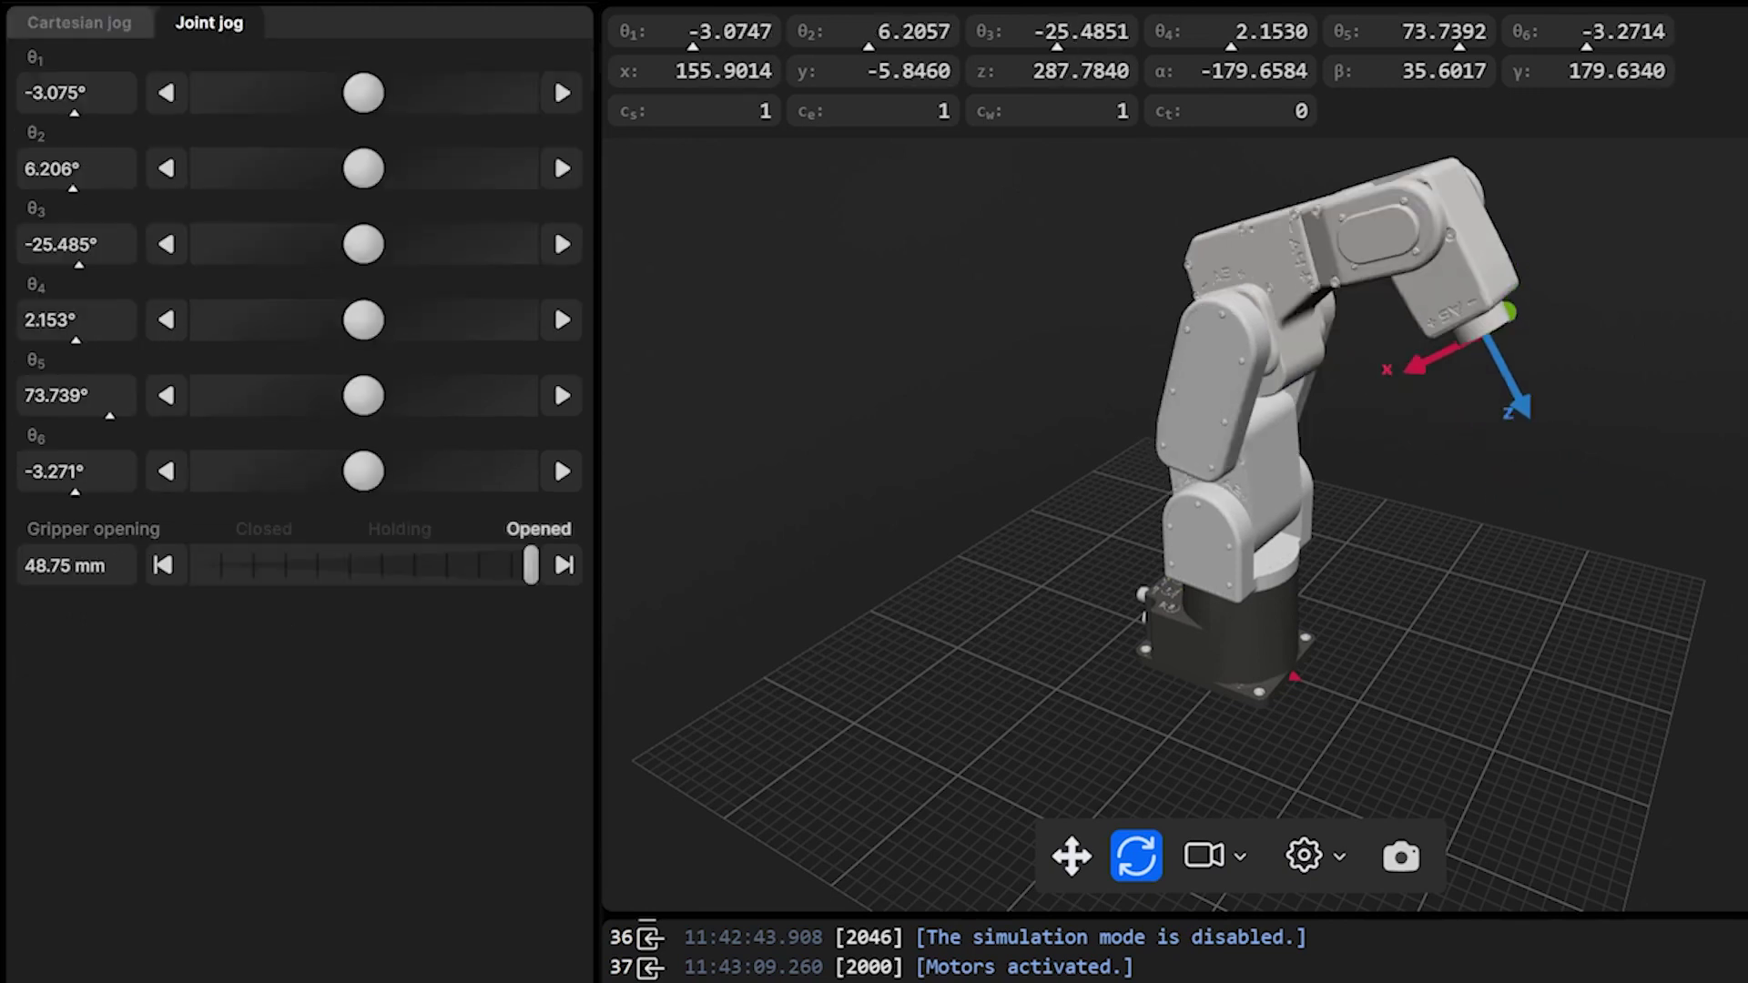
click(166, 93)
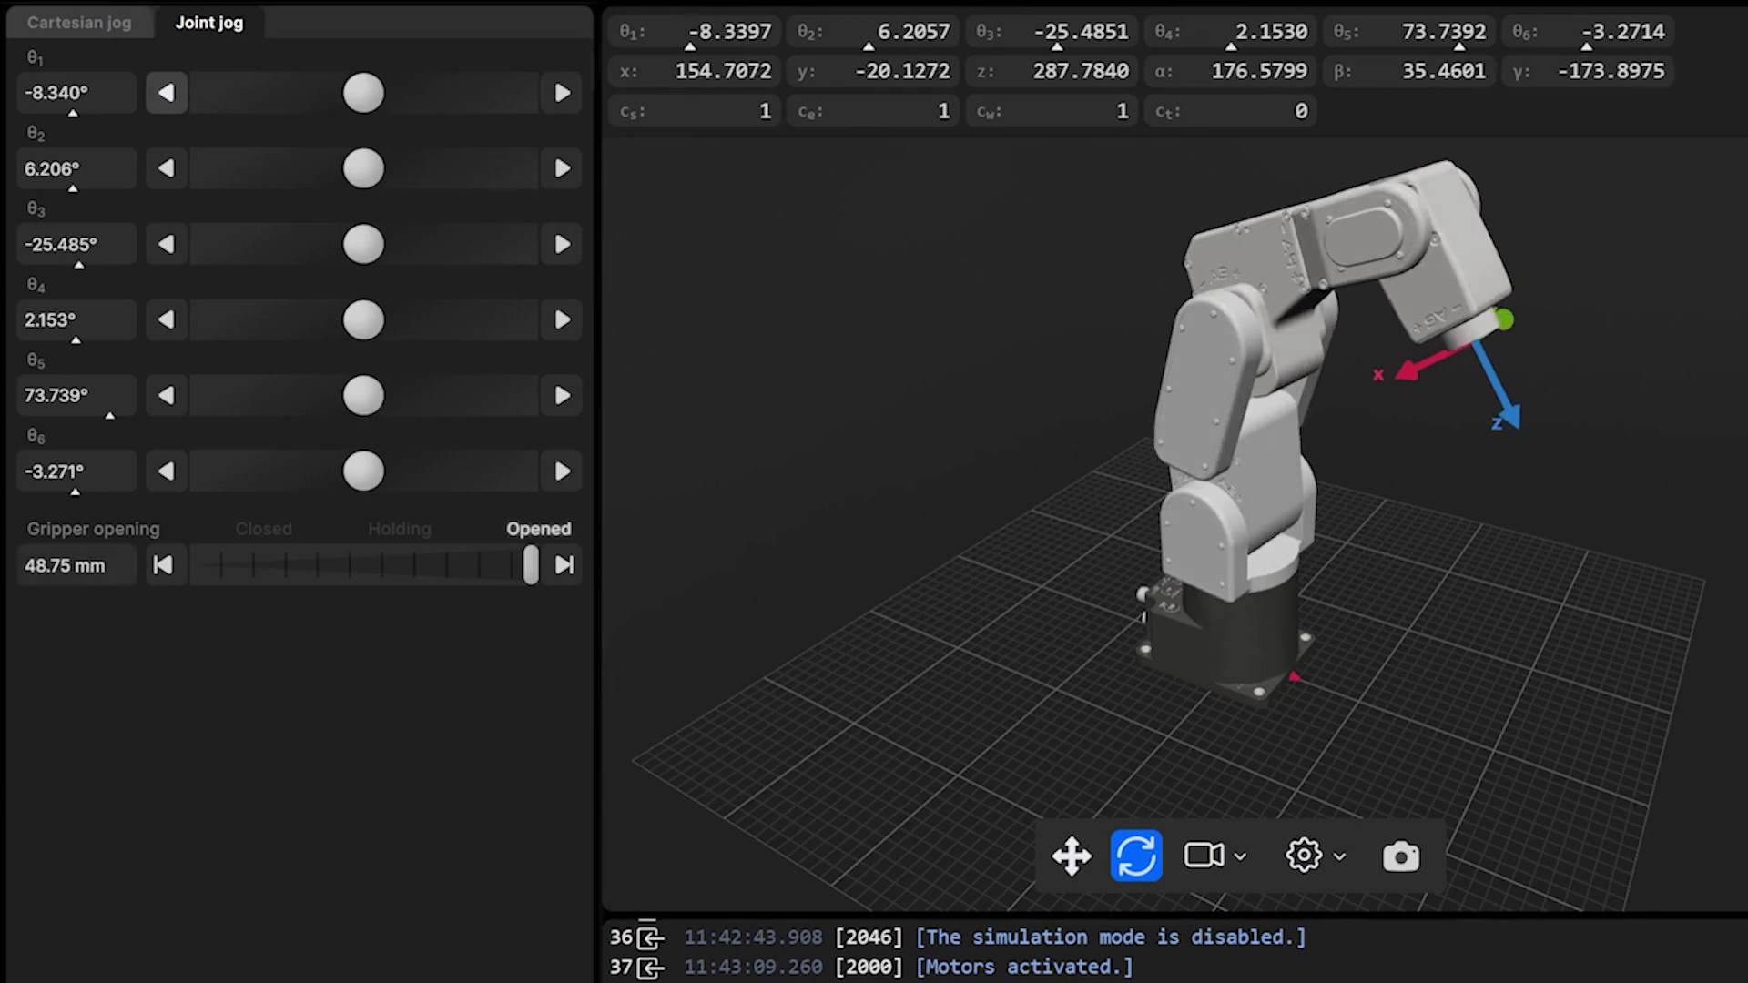
click(166, 93)
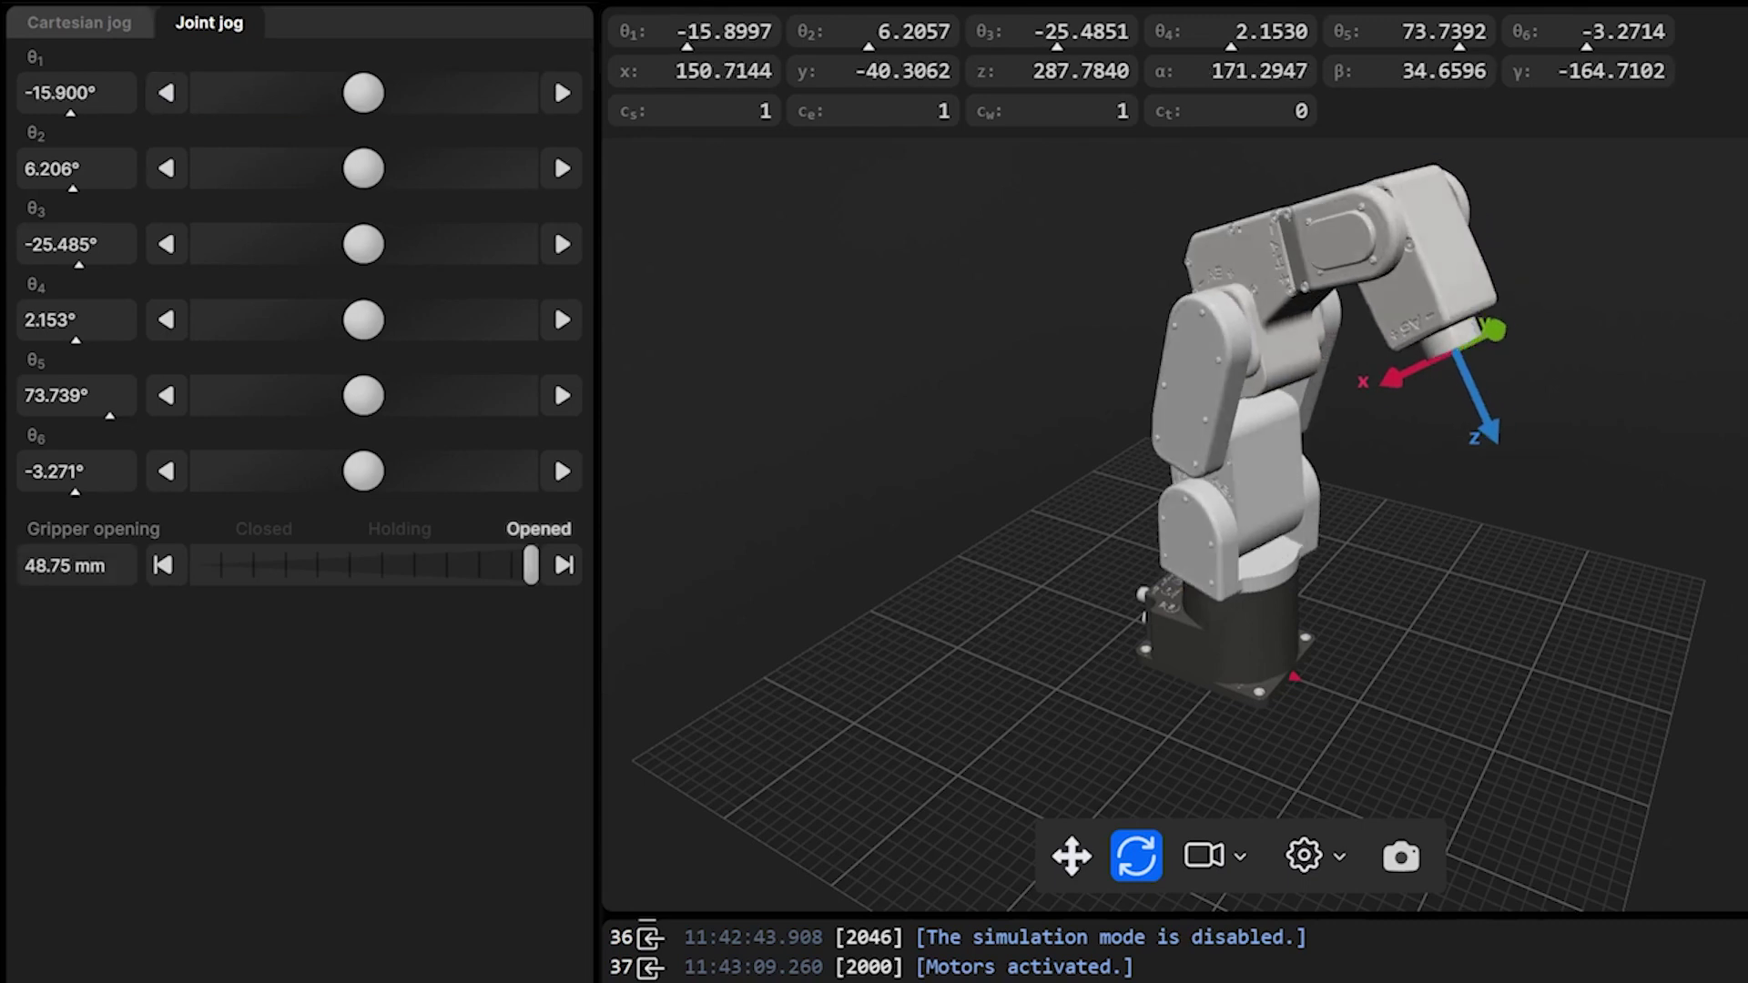
click(561, 93)
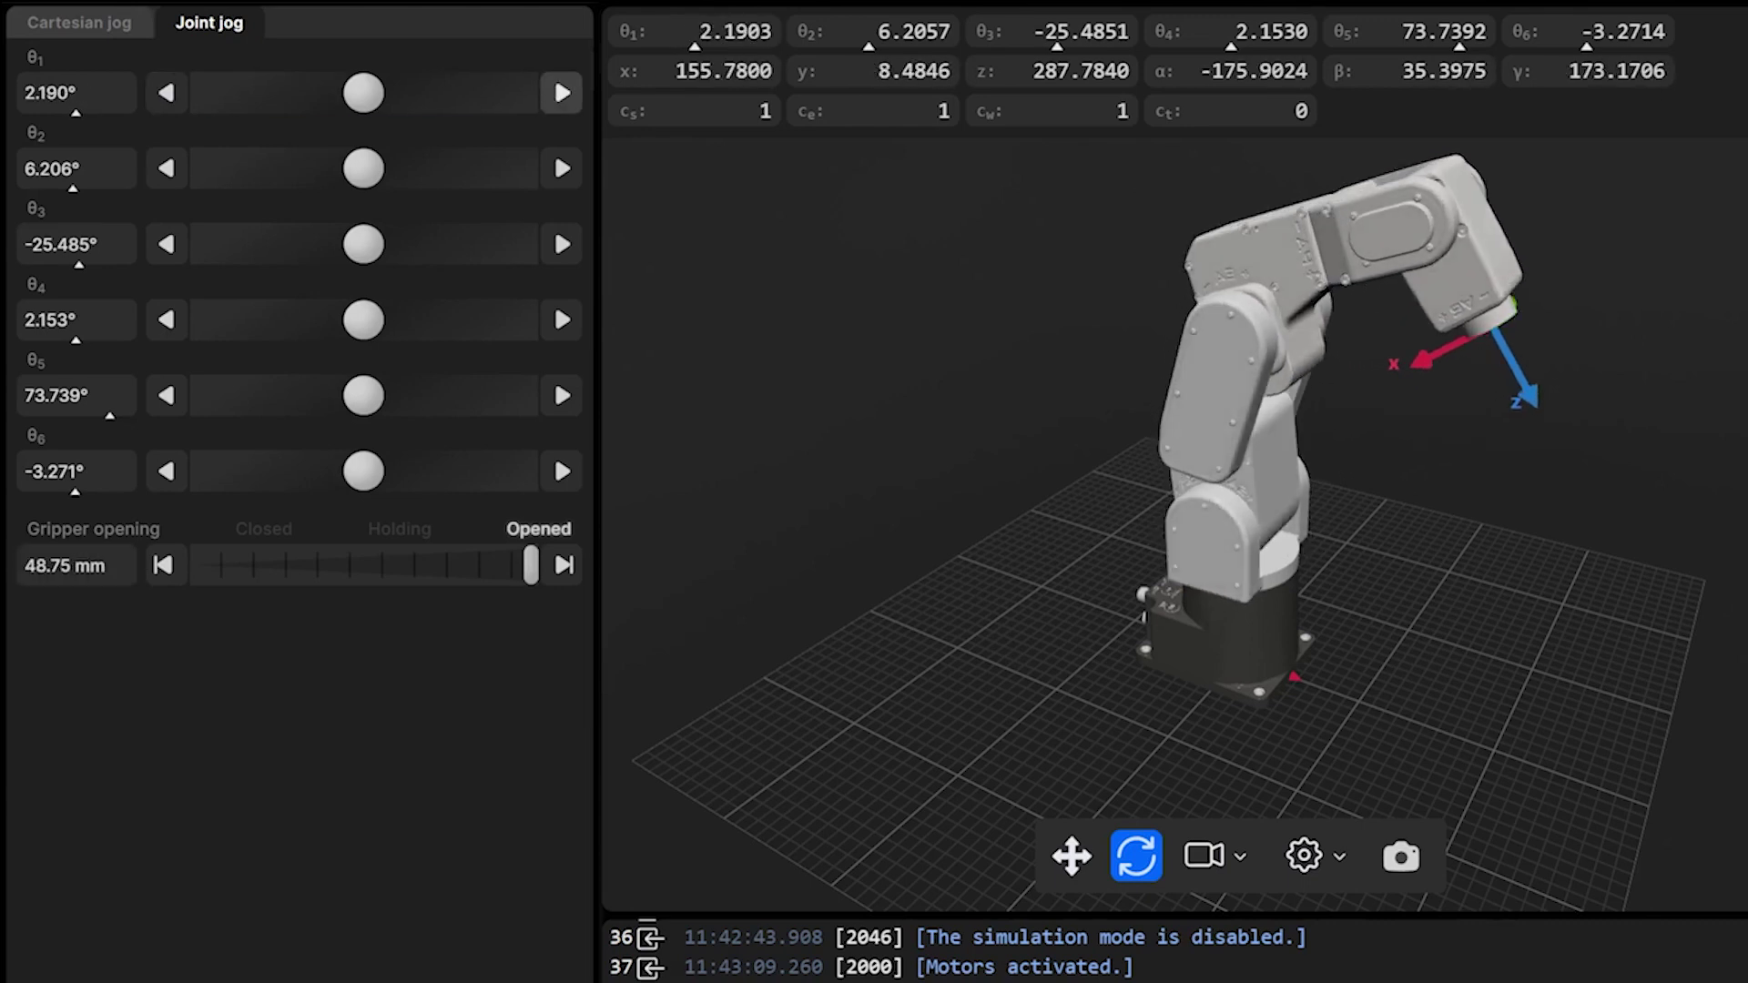
drag(363, 169, 296, 168)
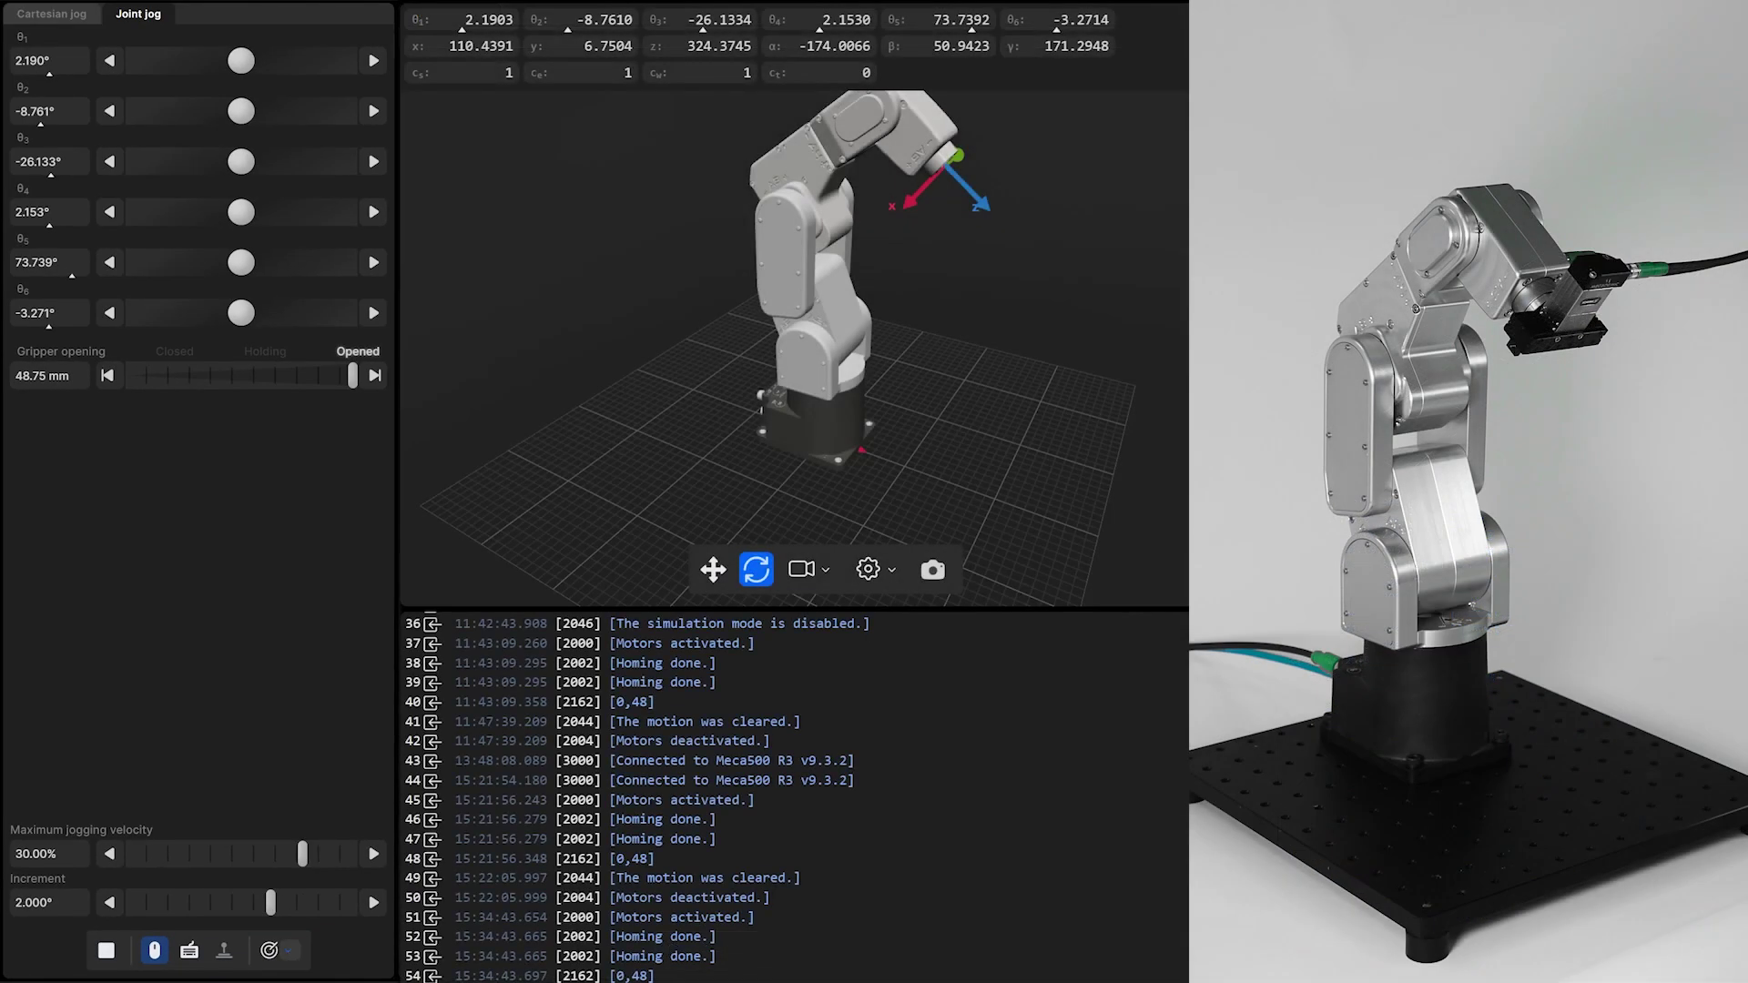
Move the robot through its preset positions: all joints zeroed, shipping and gravity-safe.
click(288, 950)
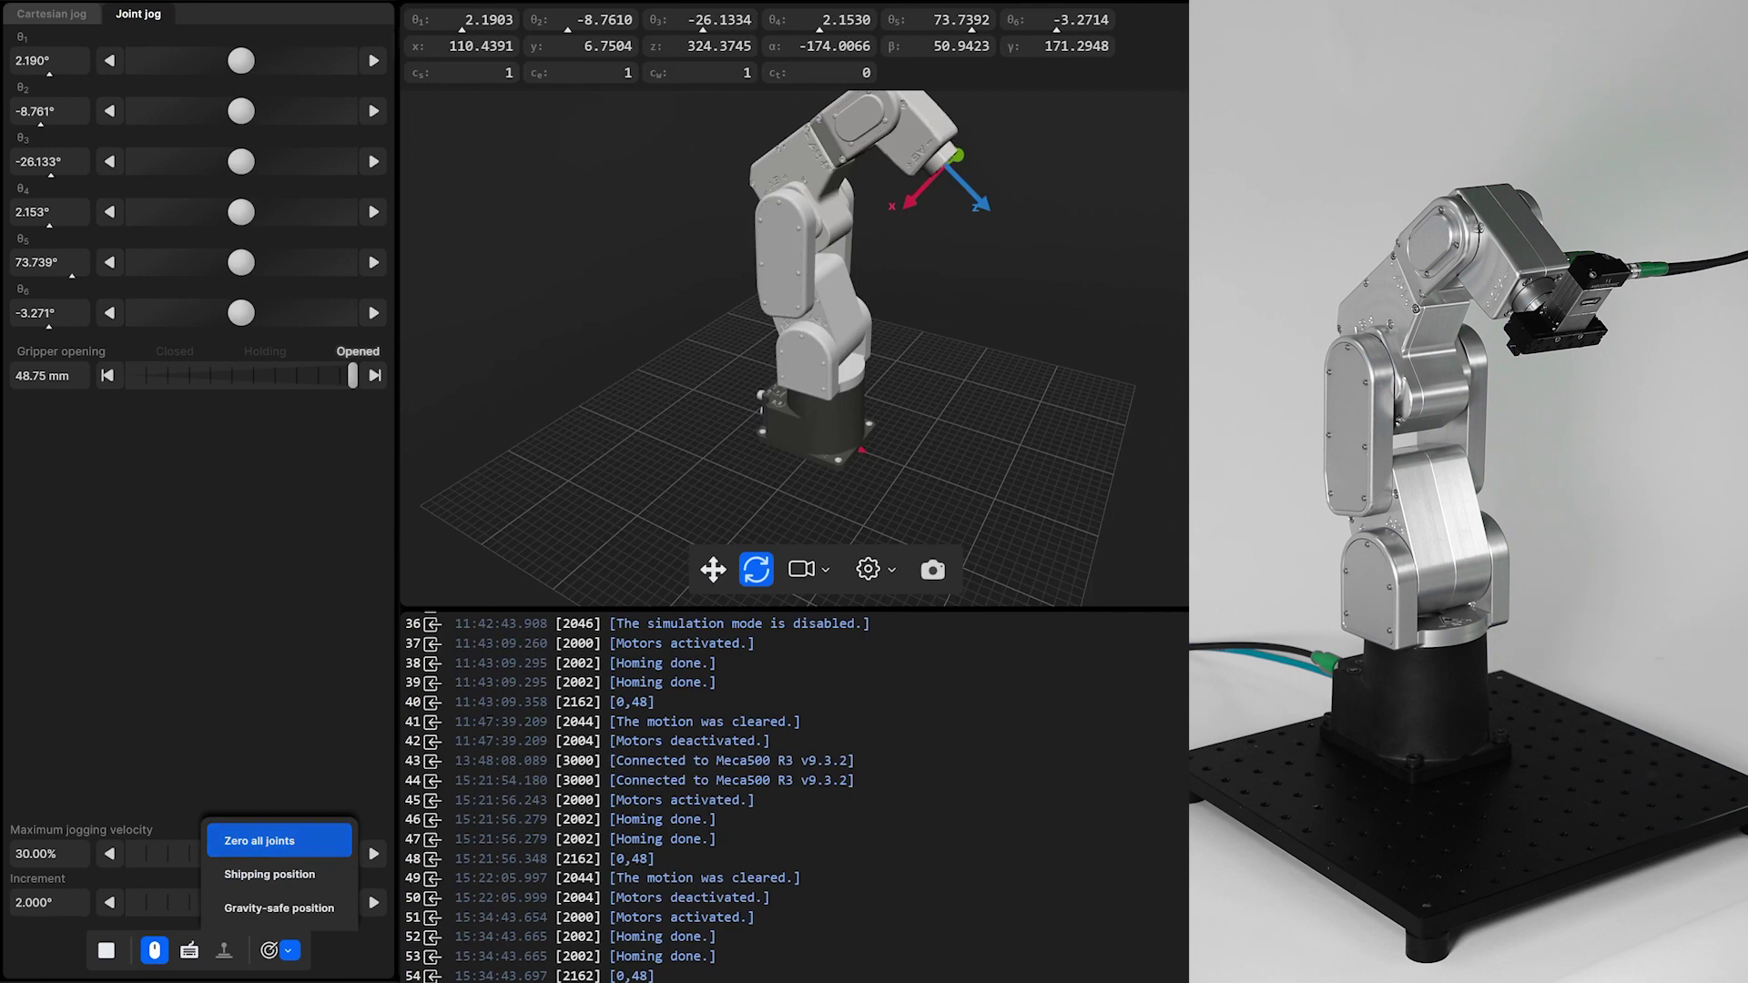
click(273, 834)
click(288, 950)
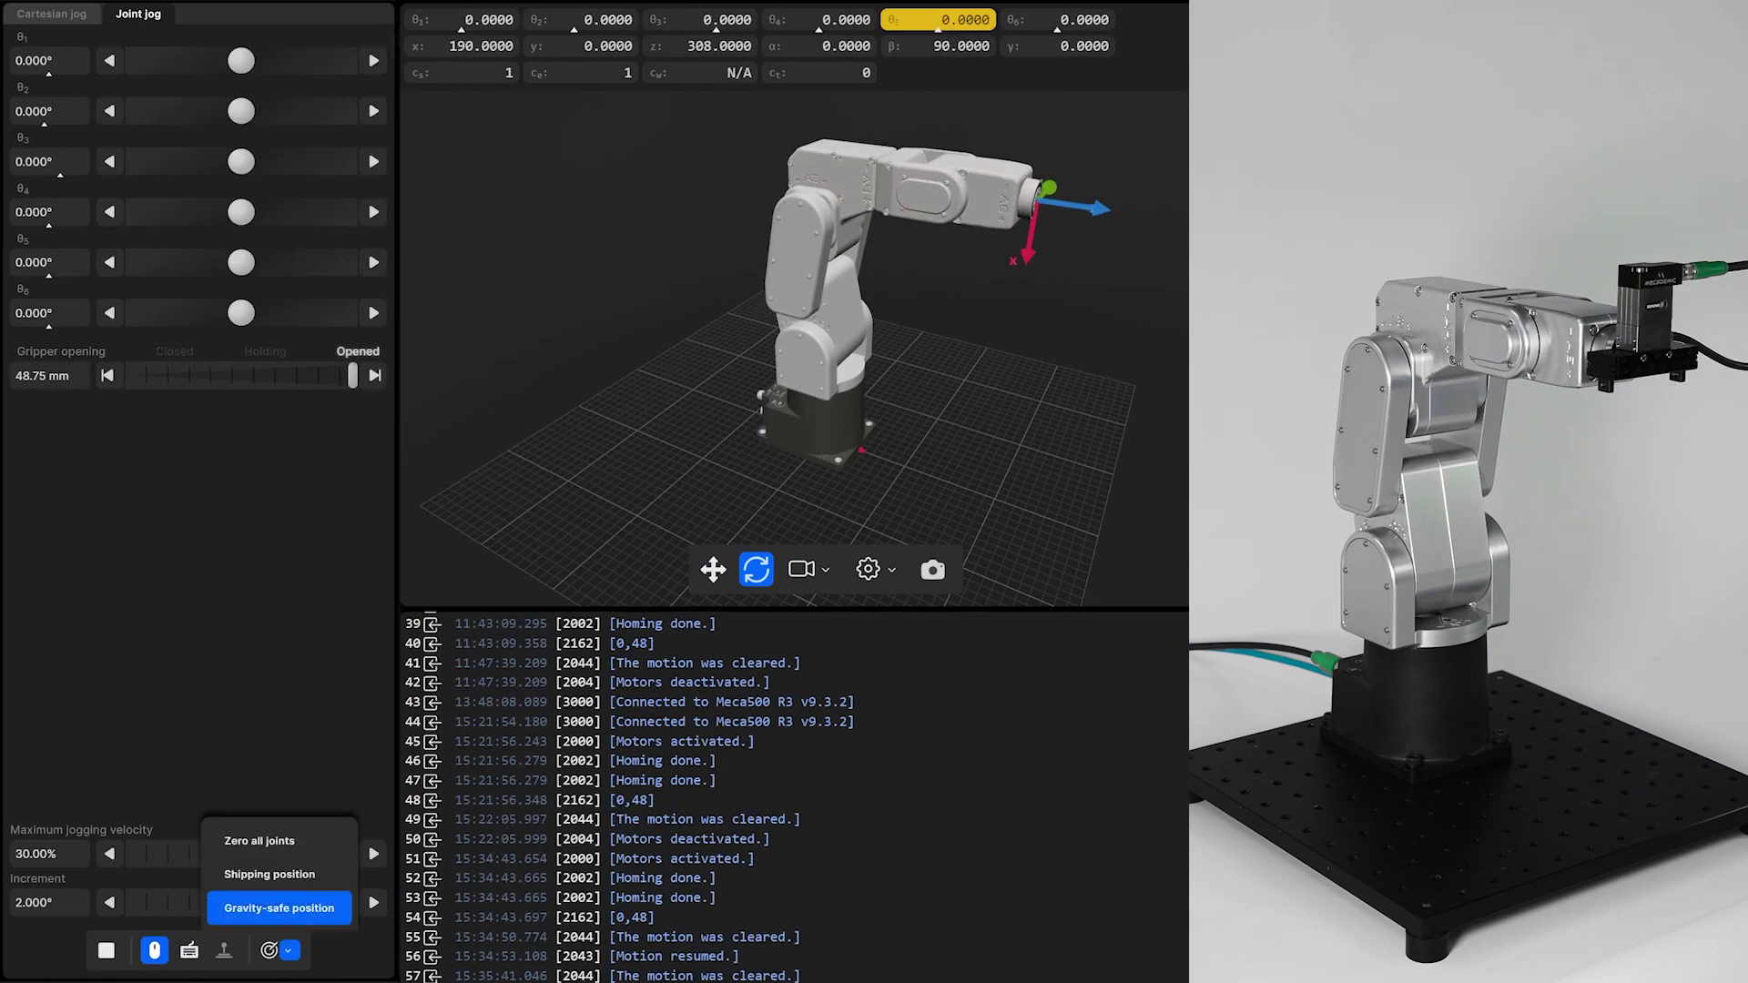
click(269, 874)
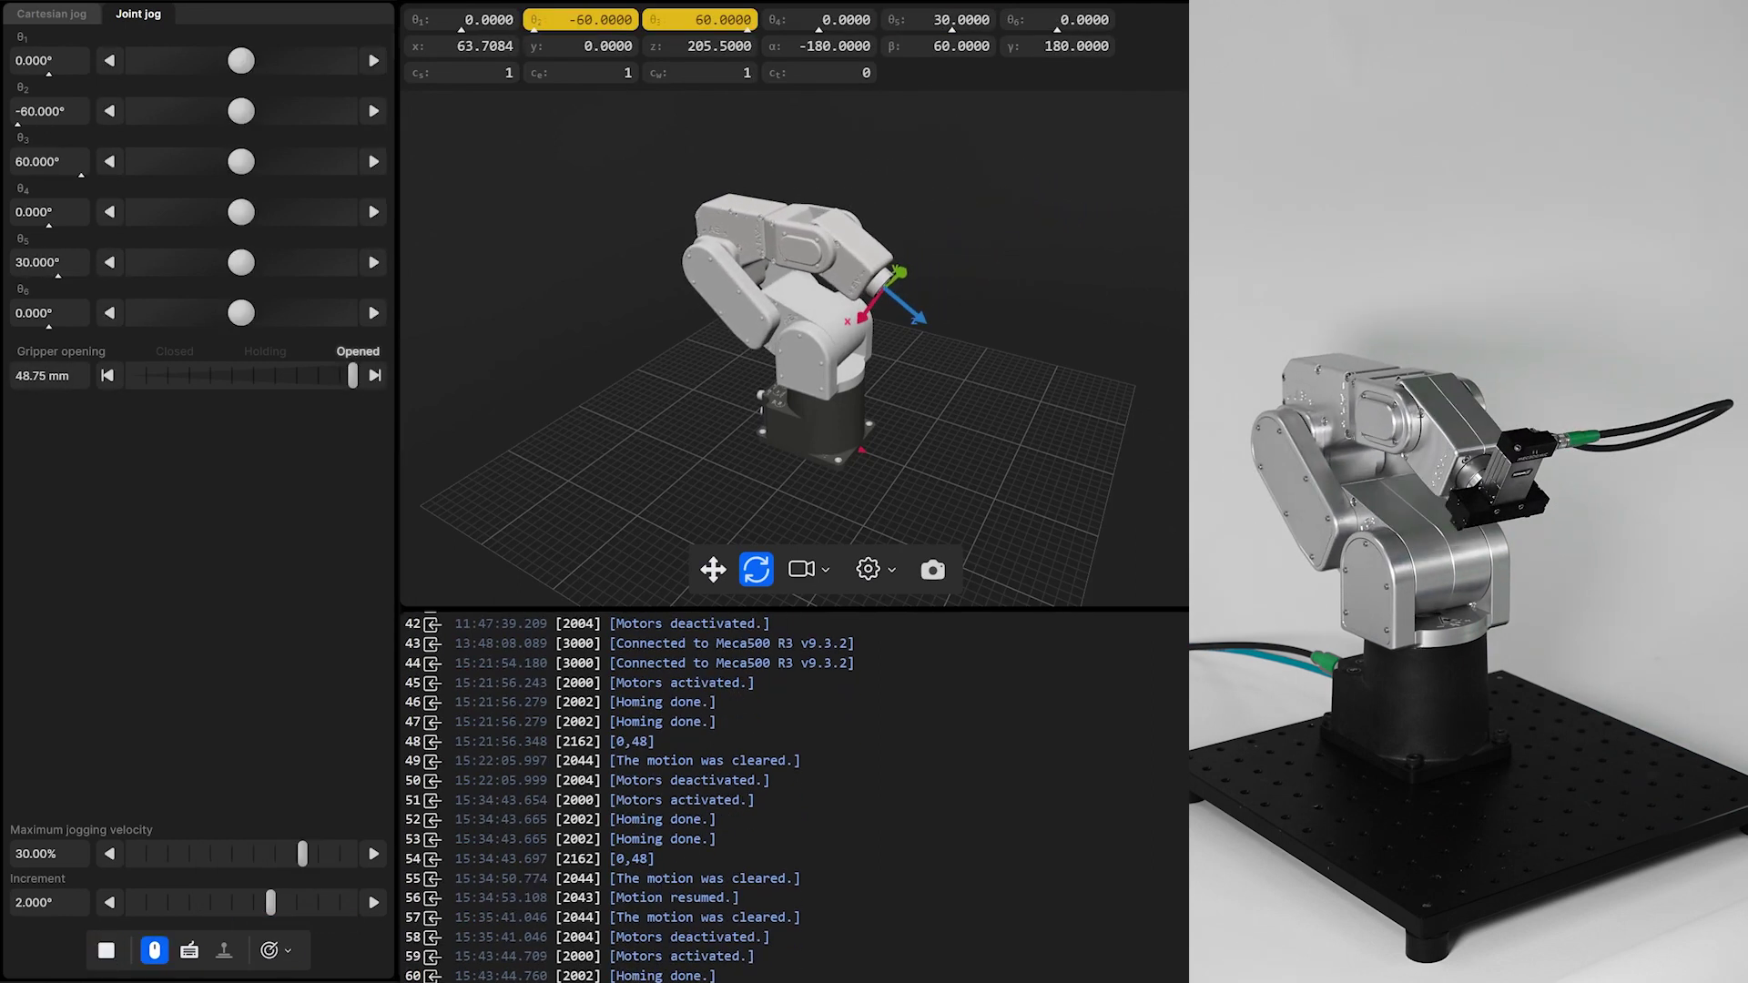
click(287, 950)
click(273, 909)
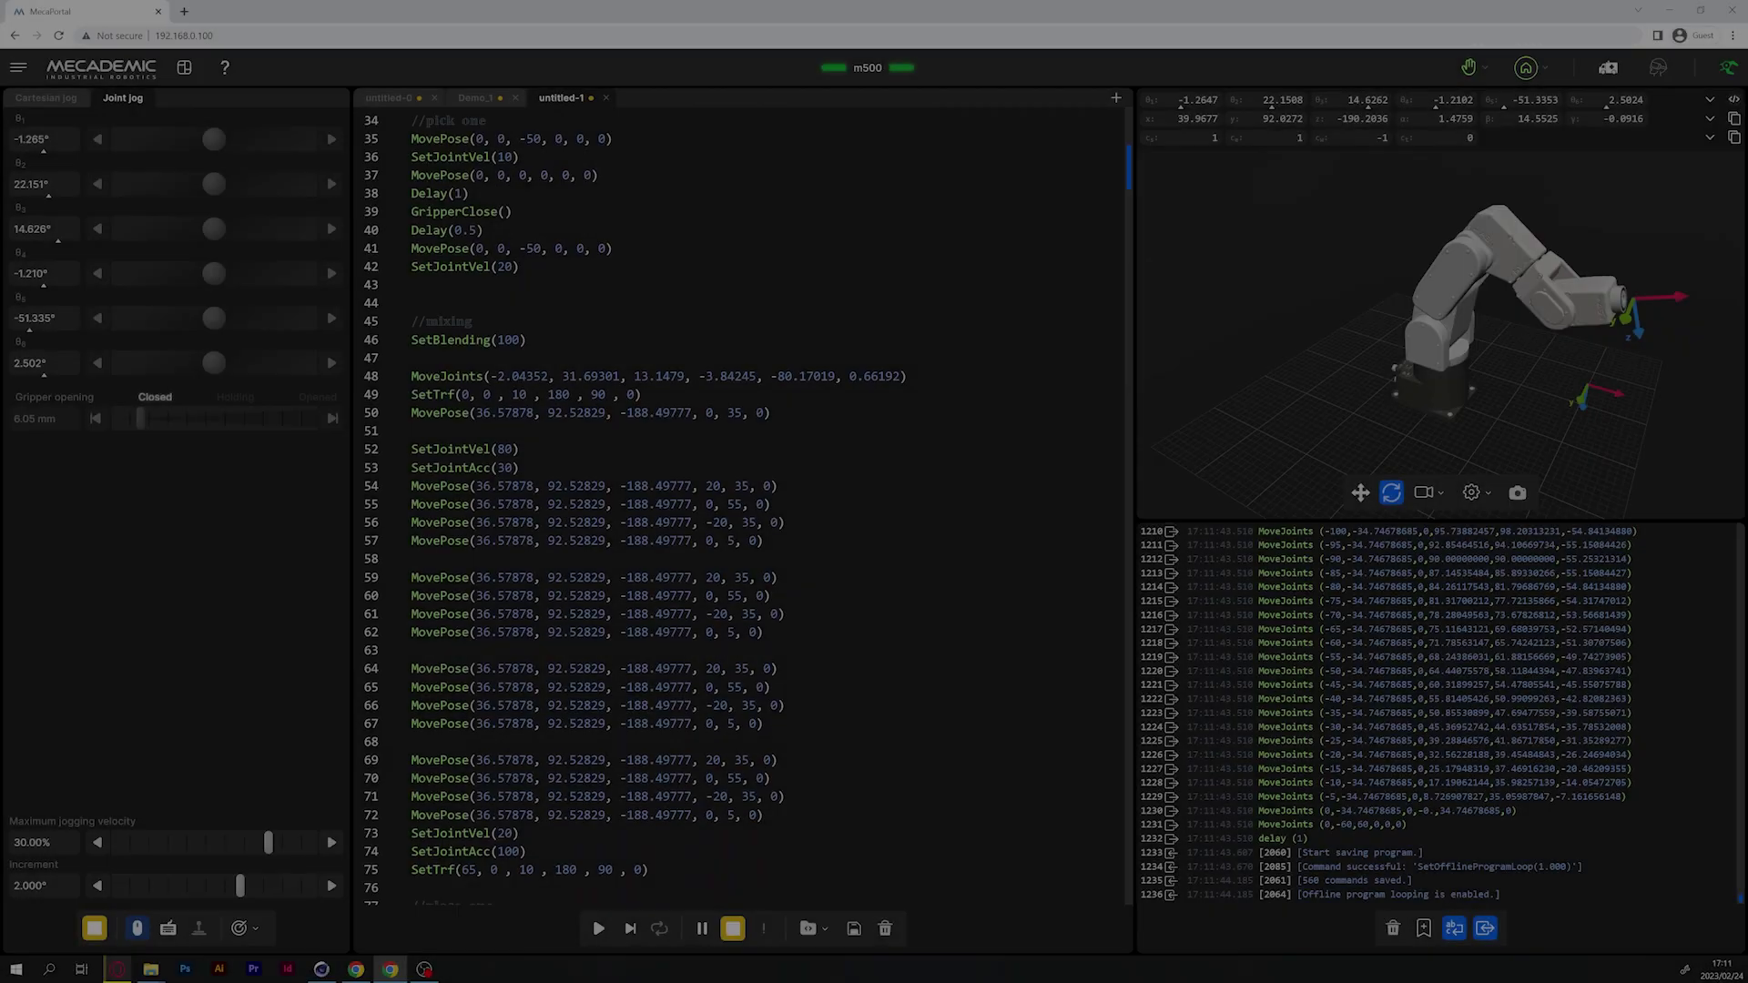
Examine the mixing, place one and pick two sections of the untitled-1 robot program.
scroll(743, 505, down, 4)
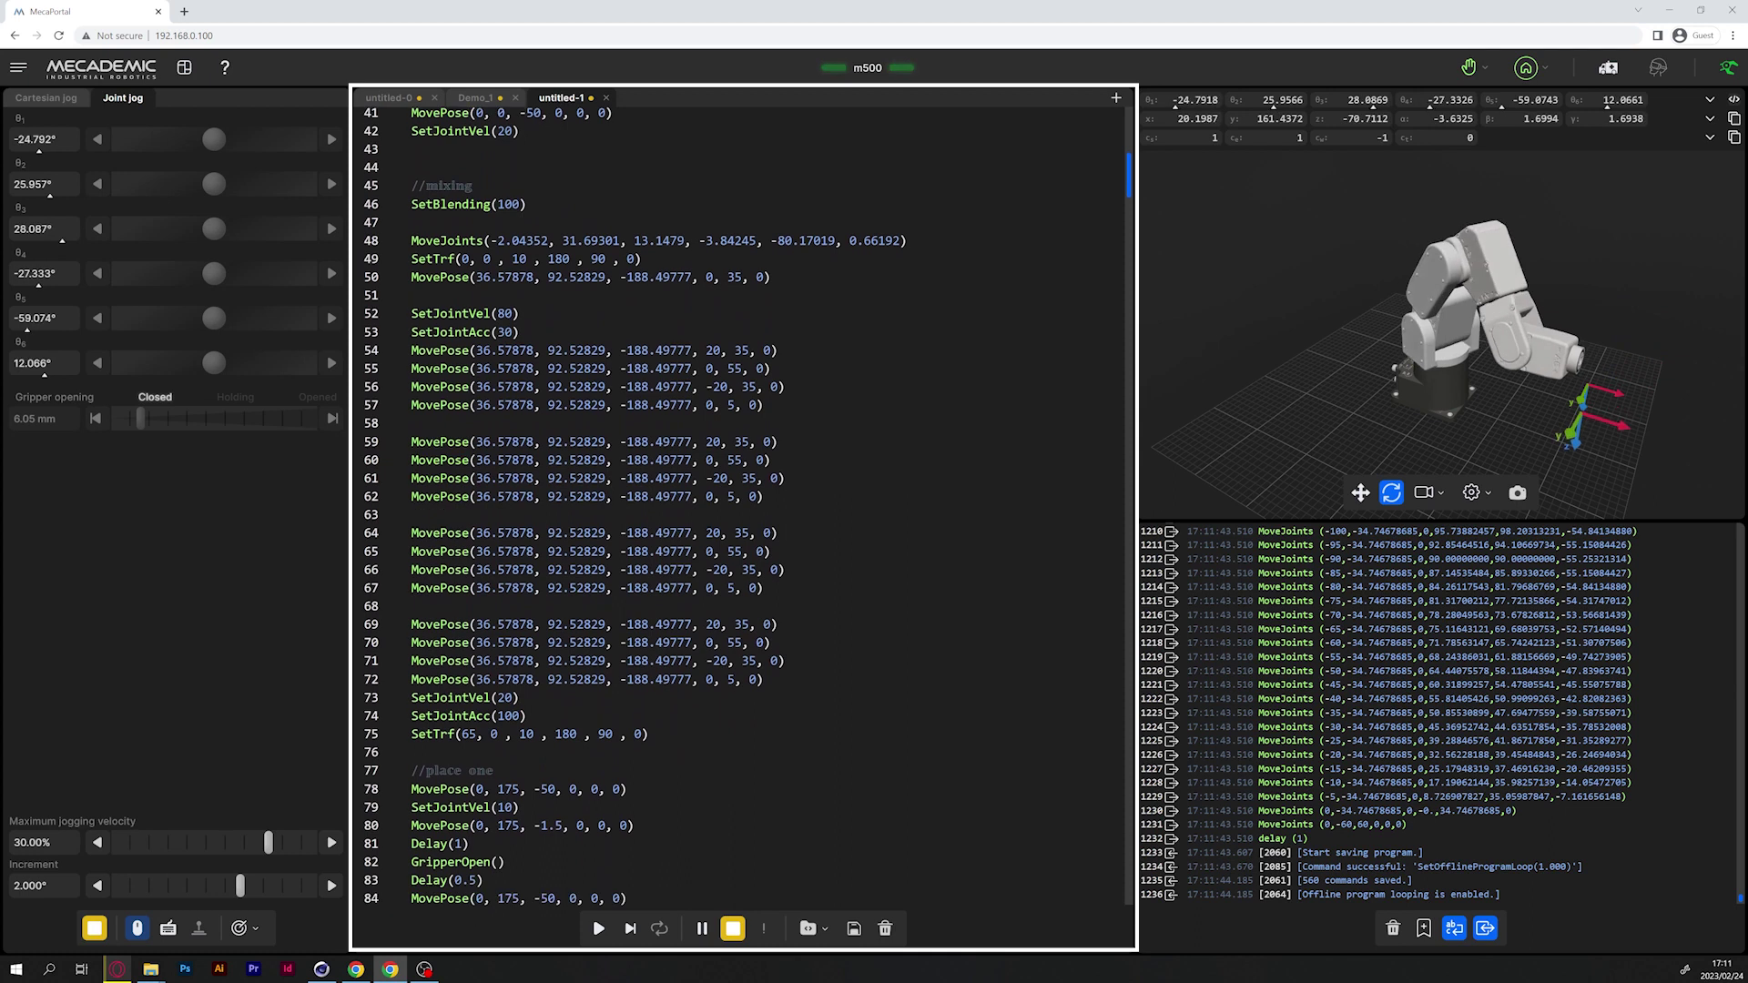
scroll(743, 505, down, 4)
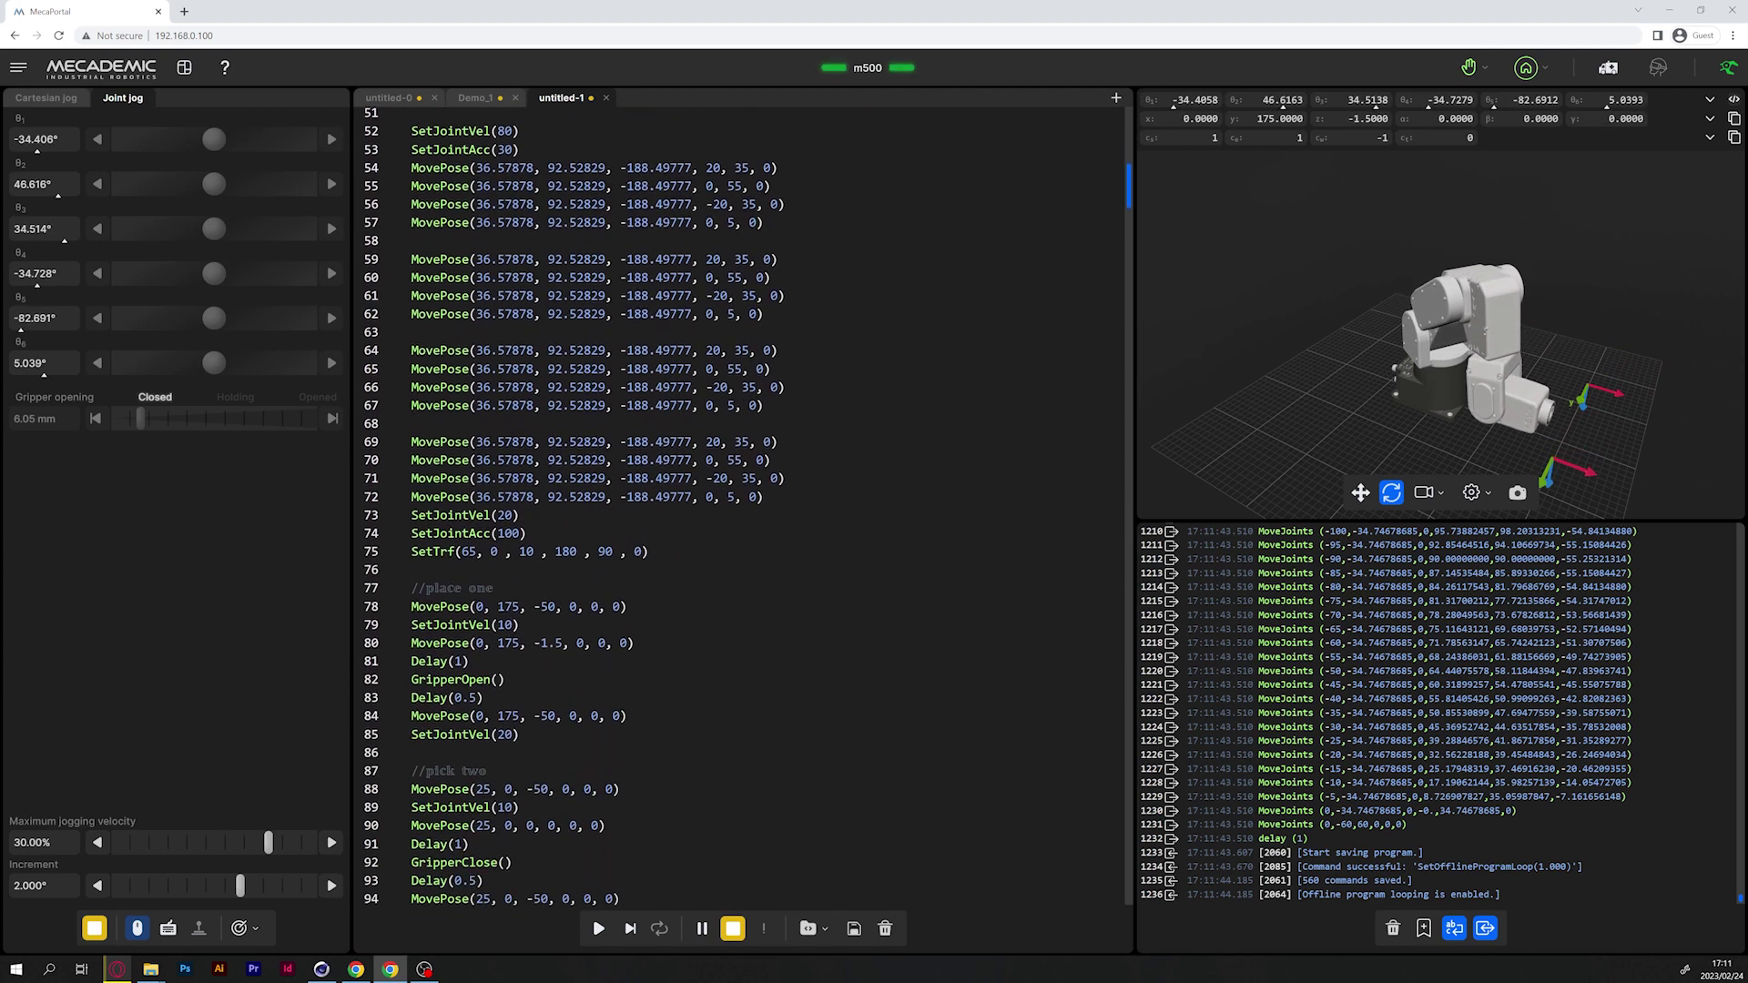
scroll(743, 505, down, 4)
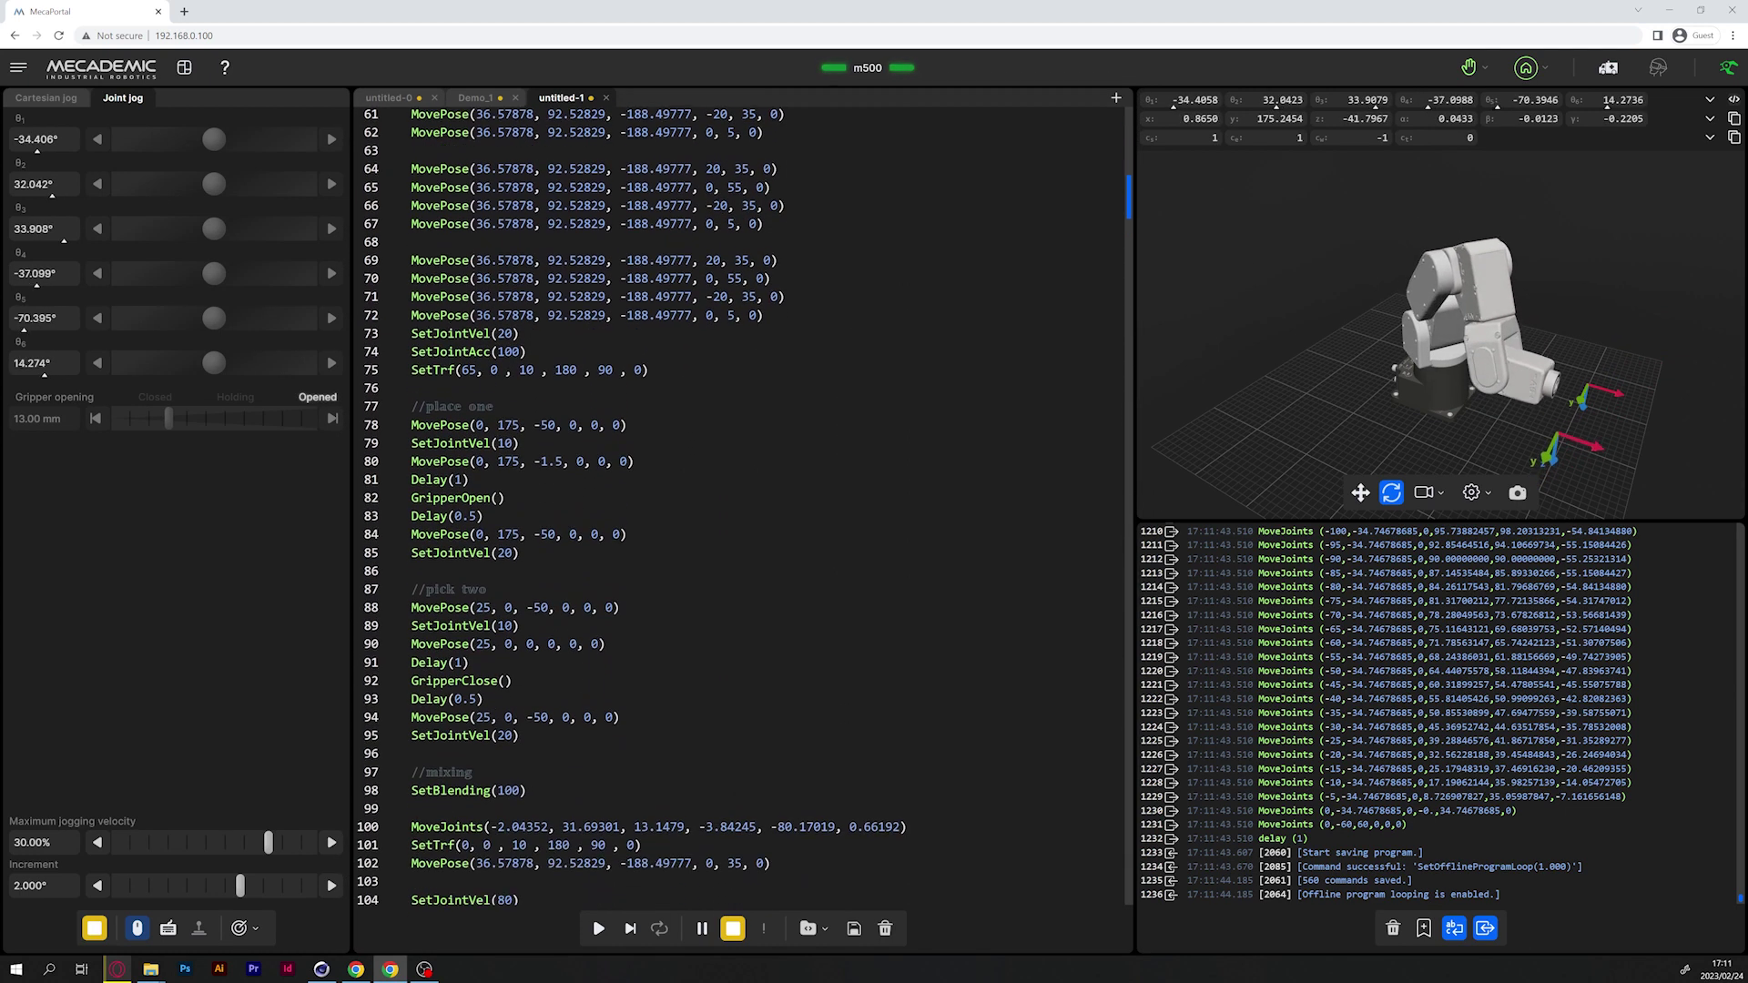
Read through the rest of the mixing moves in the untitled-1 program as far as the place two section.
scroll(743, 505, down, 4)
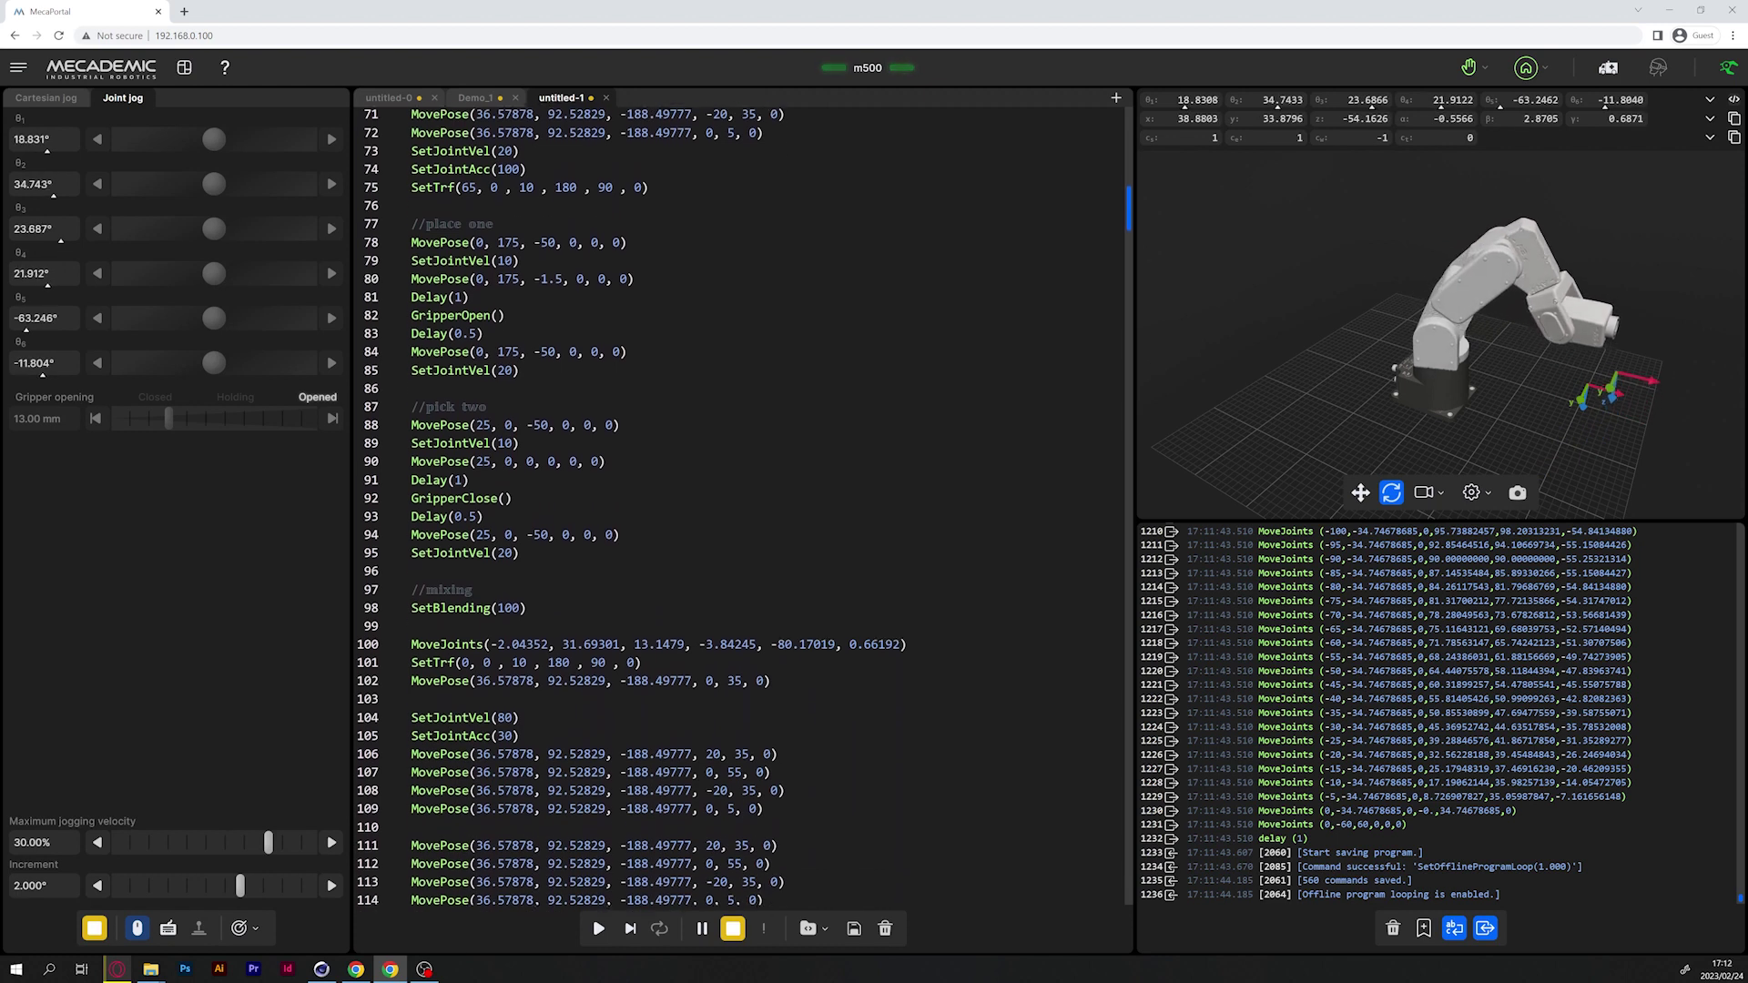
scroll(743, 505, down, 4)
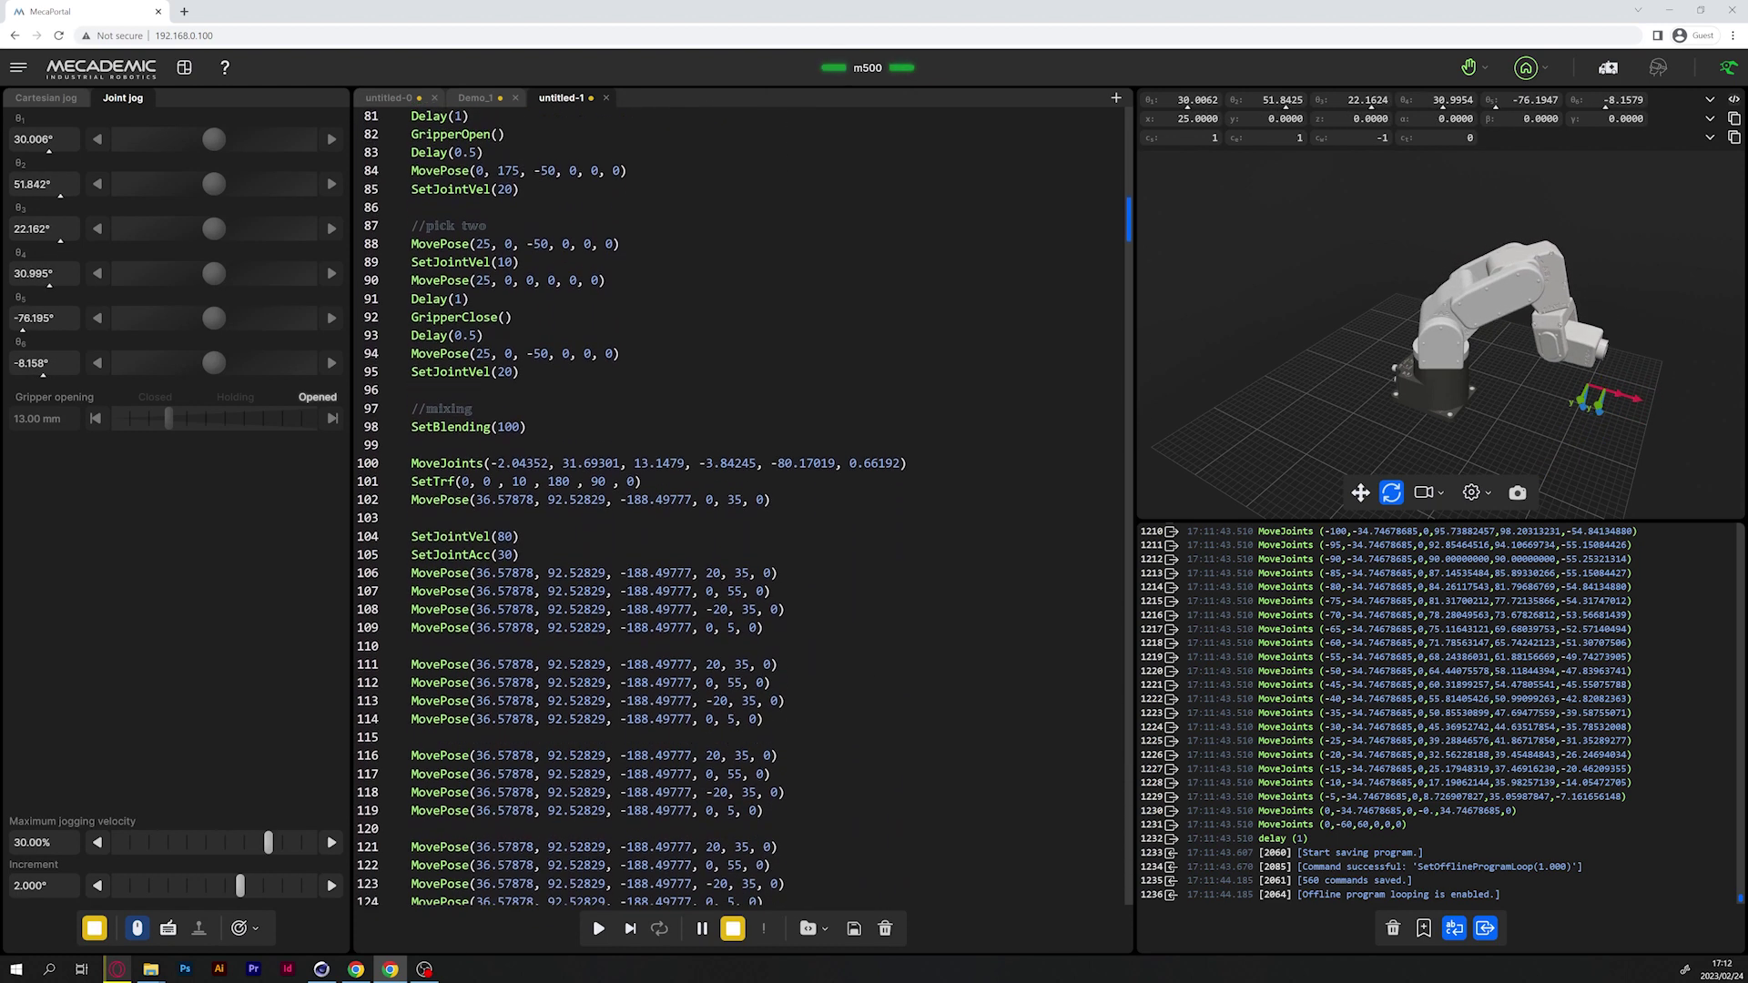
scroll(743, 505, down, 3)
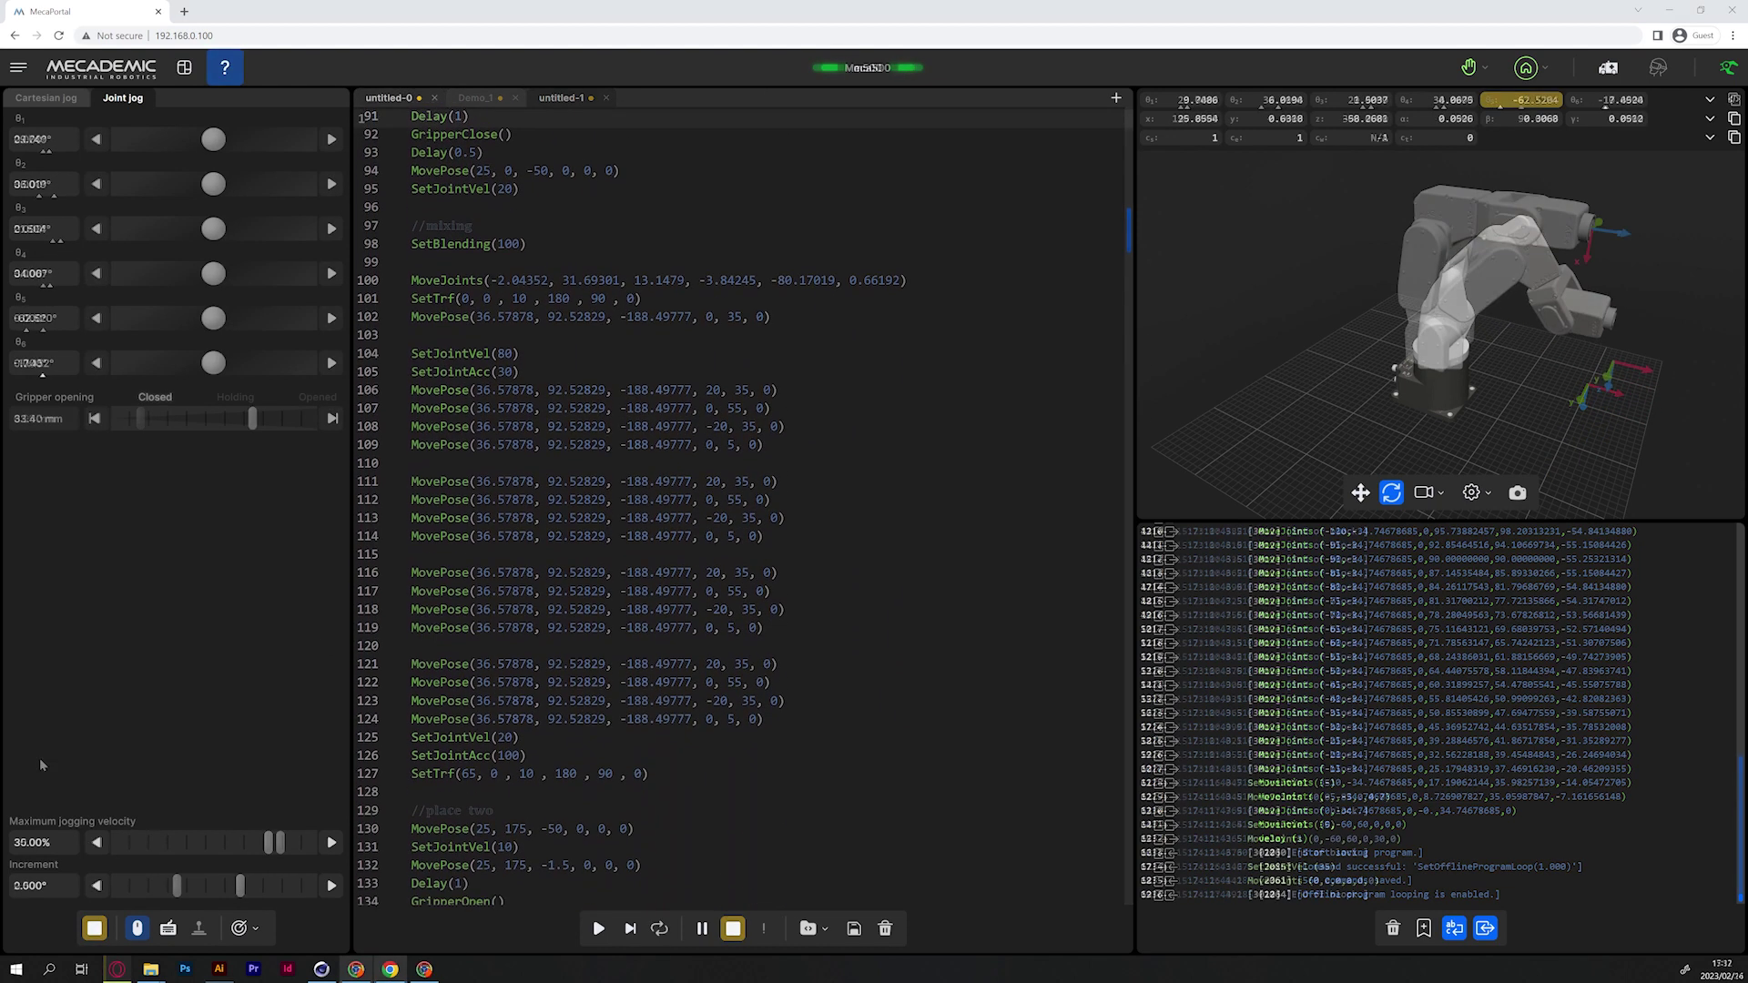
Look through the program editor's insertable commands, including the current-position and motion groups.
right_click(592, 428)
mouse_move(744, 442)
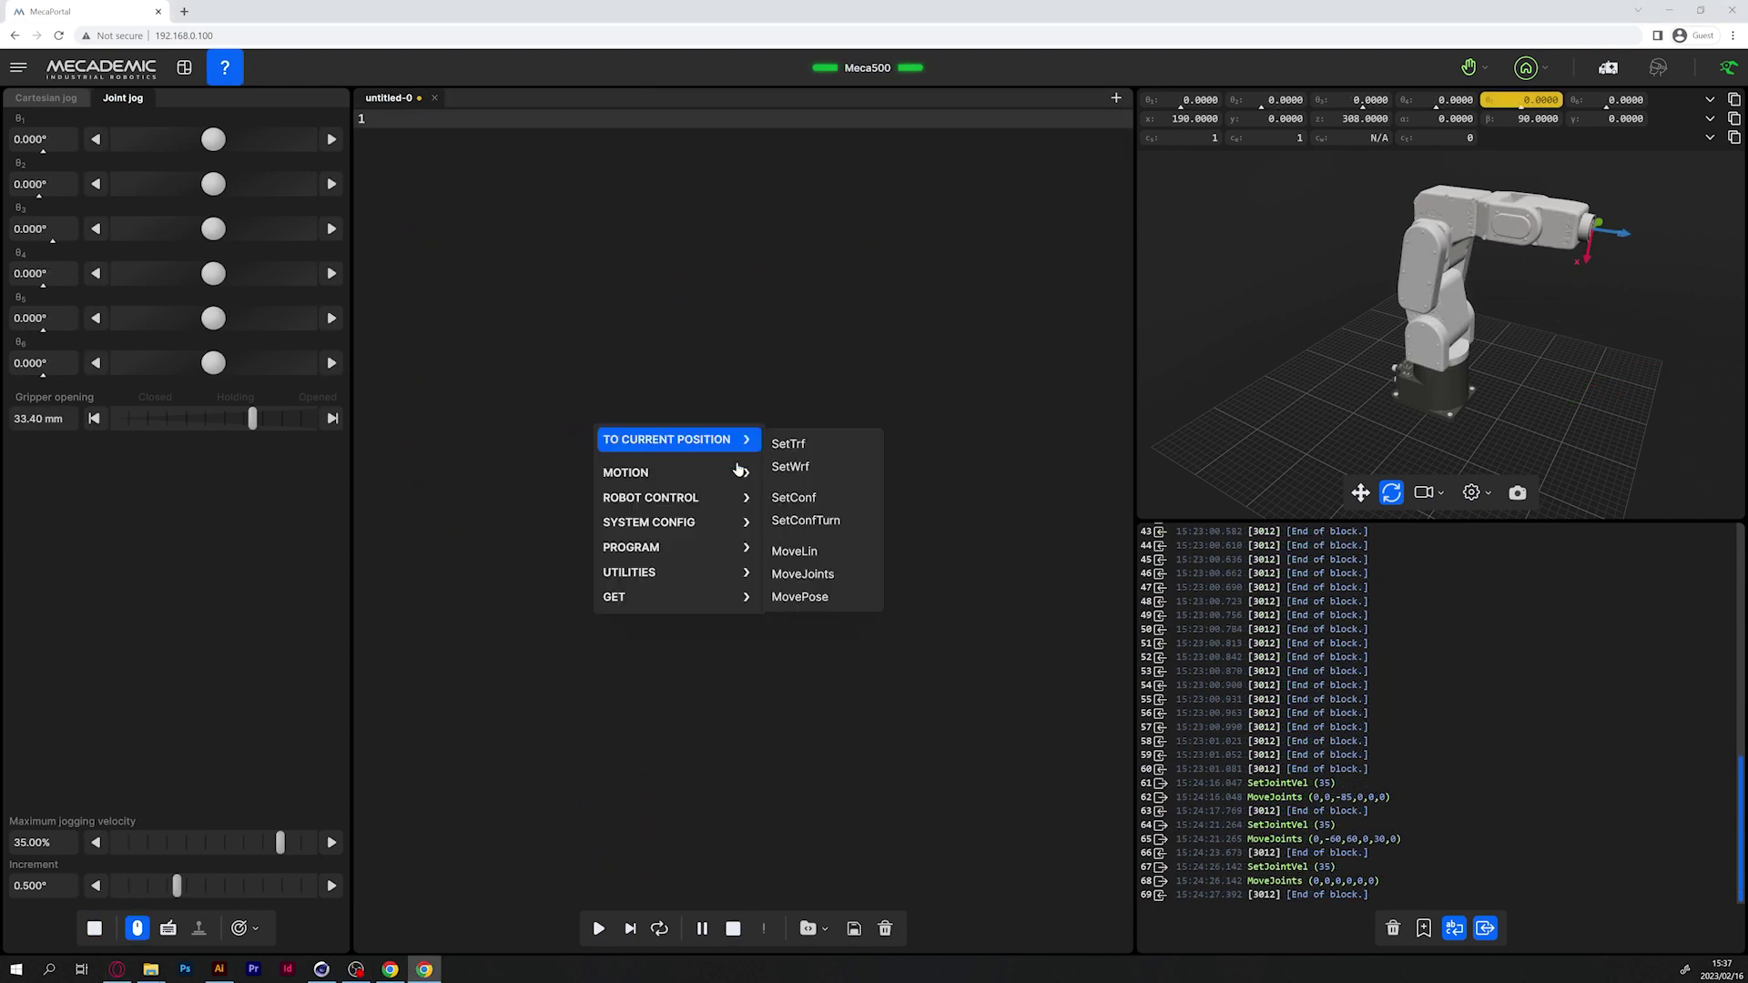
mouse_move(742, 471)
mouse_move(813, 515)
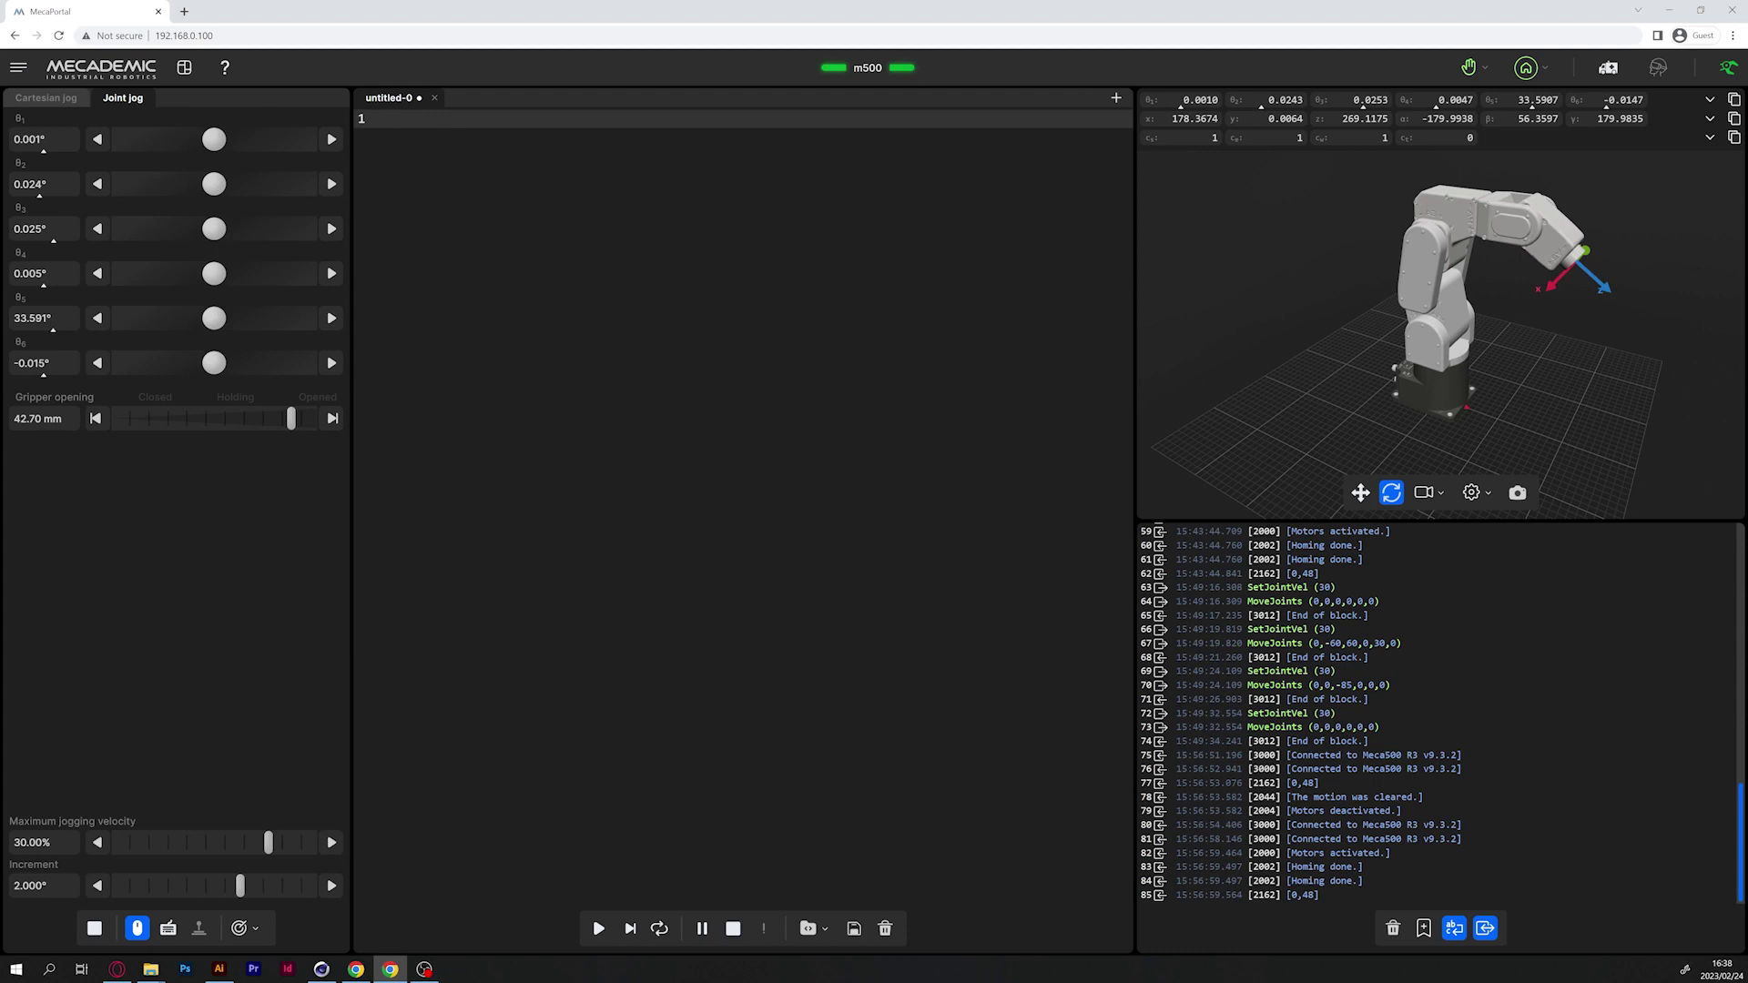
Write MoveJoints(0, 0, 0, 0, 0, 0) on line 1 of the untitled-0 program using the suggested command completion.
text(Movejoi)
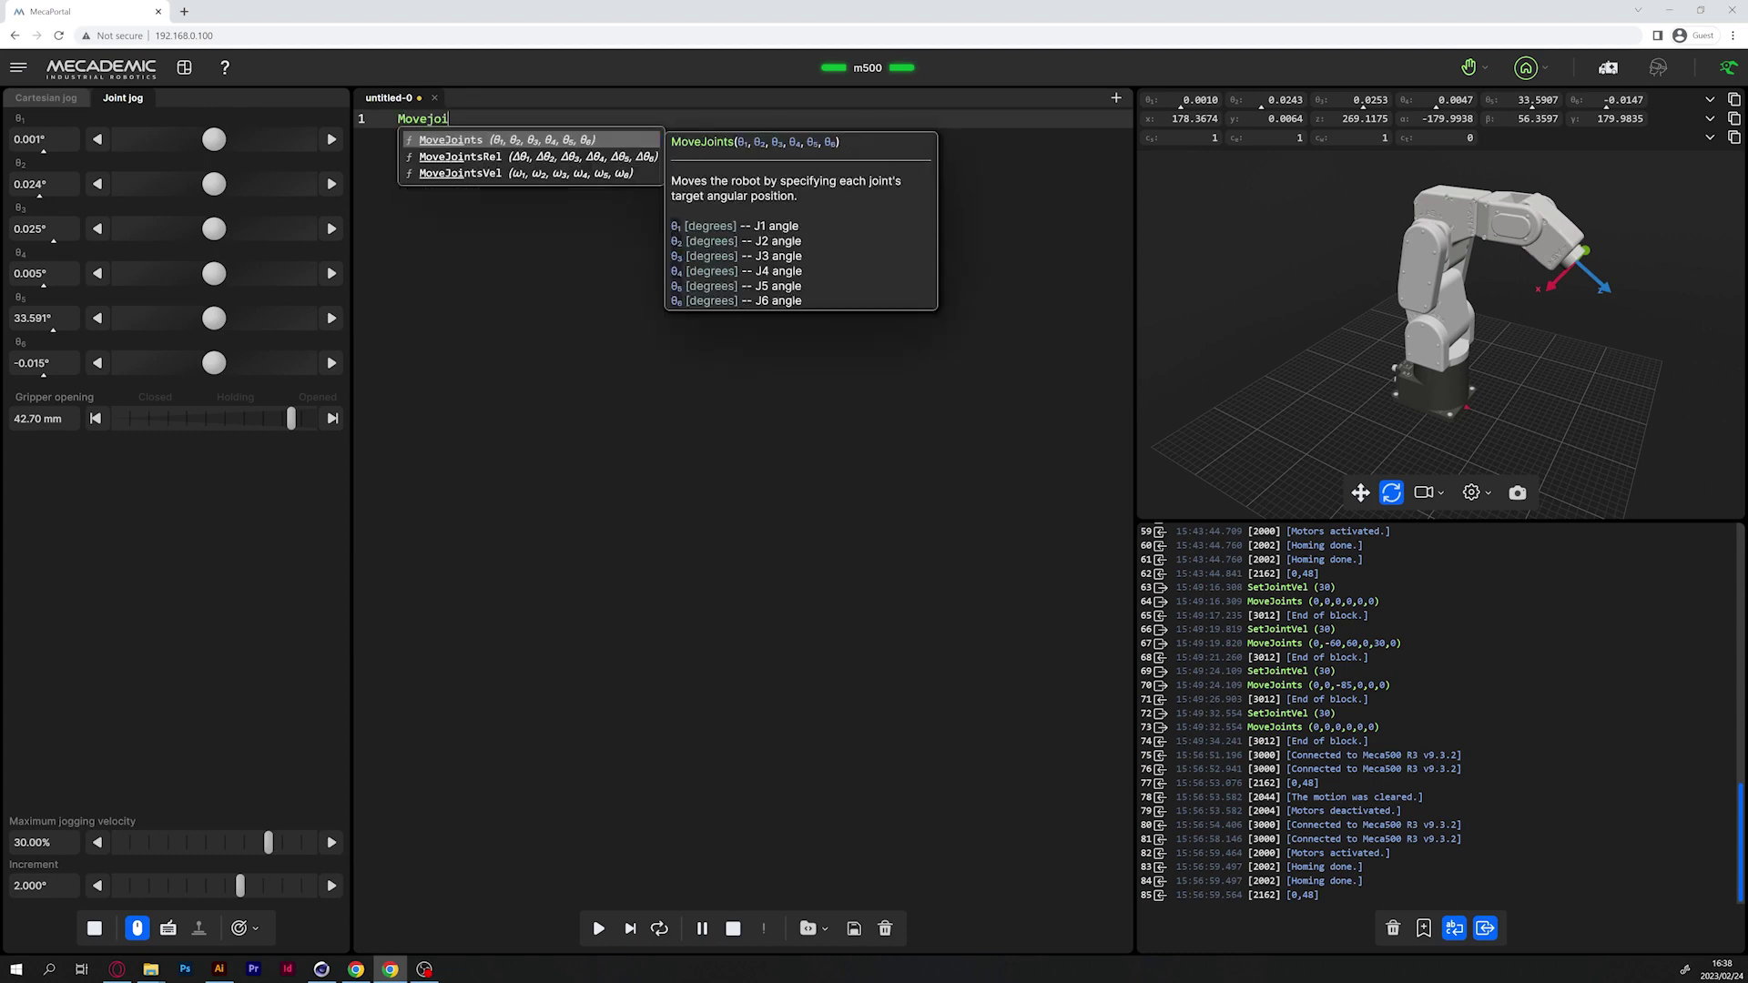
key(Return)
key(Tab)
key(Tab)
key(Tab)
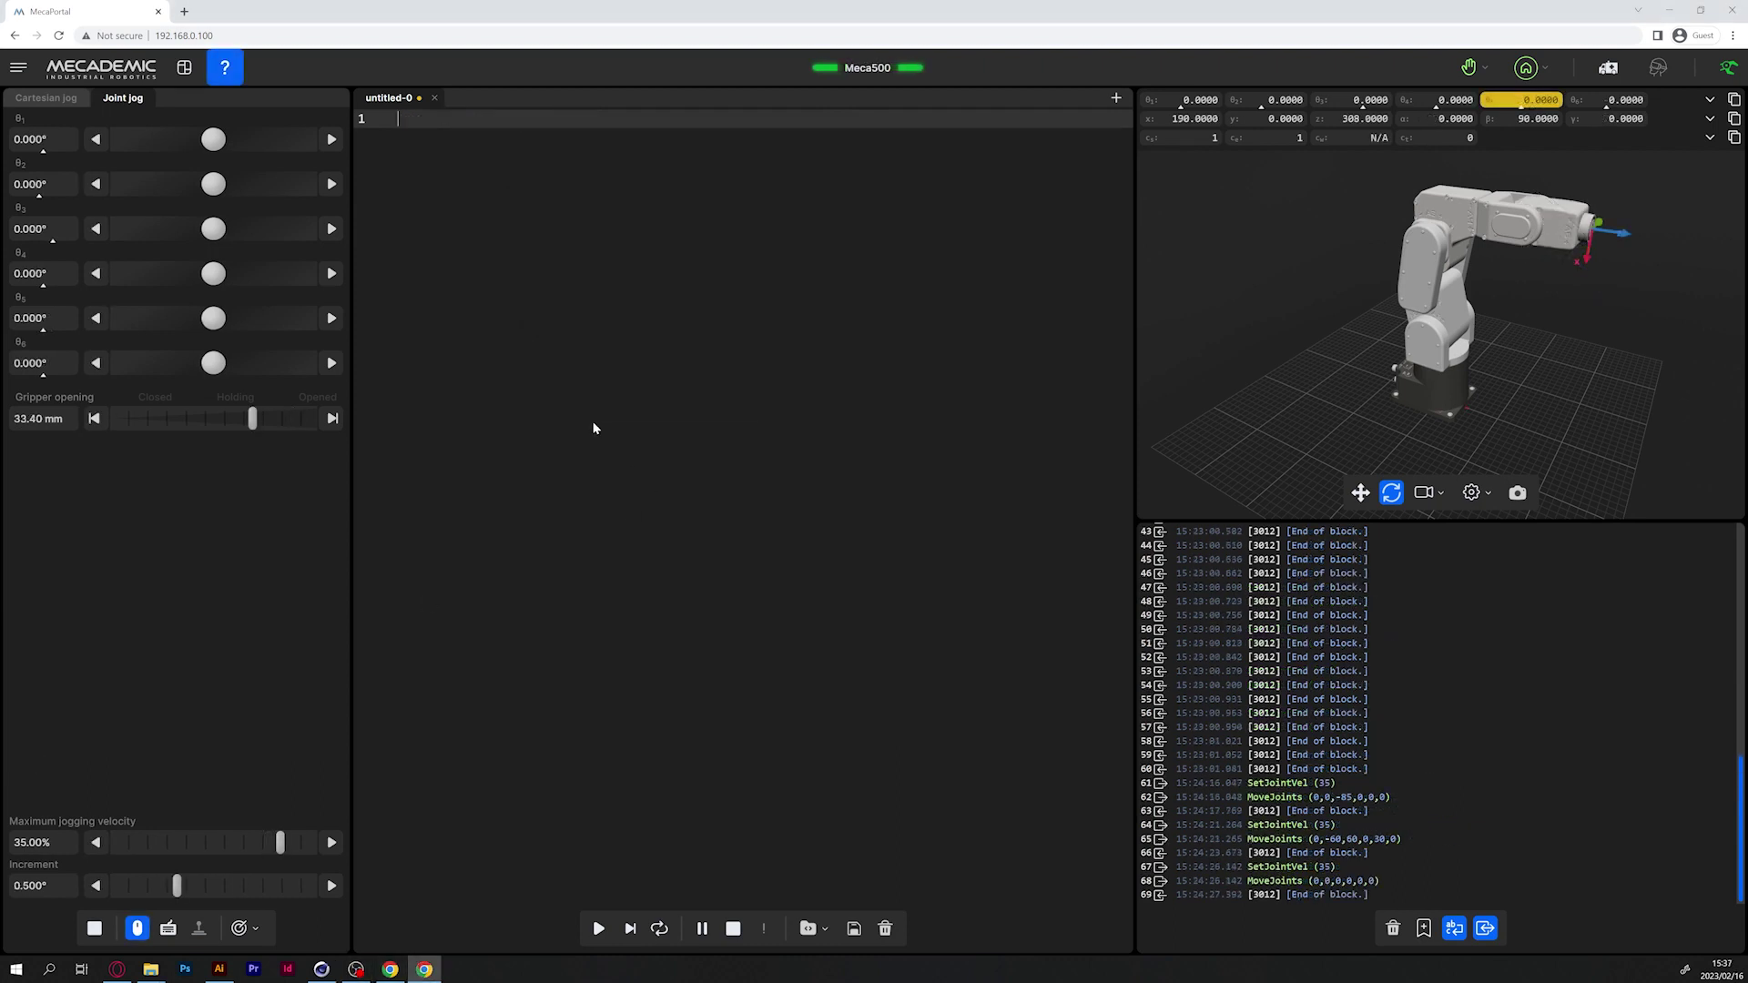
Insert a MovePose command to the robot's current position into the empty untitled-0 program.
right_click(593, 426)
mouse_move(733, 442)
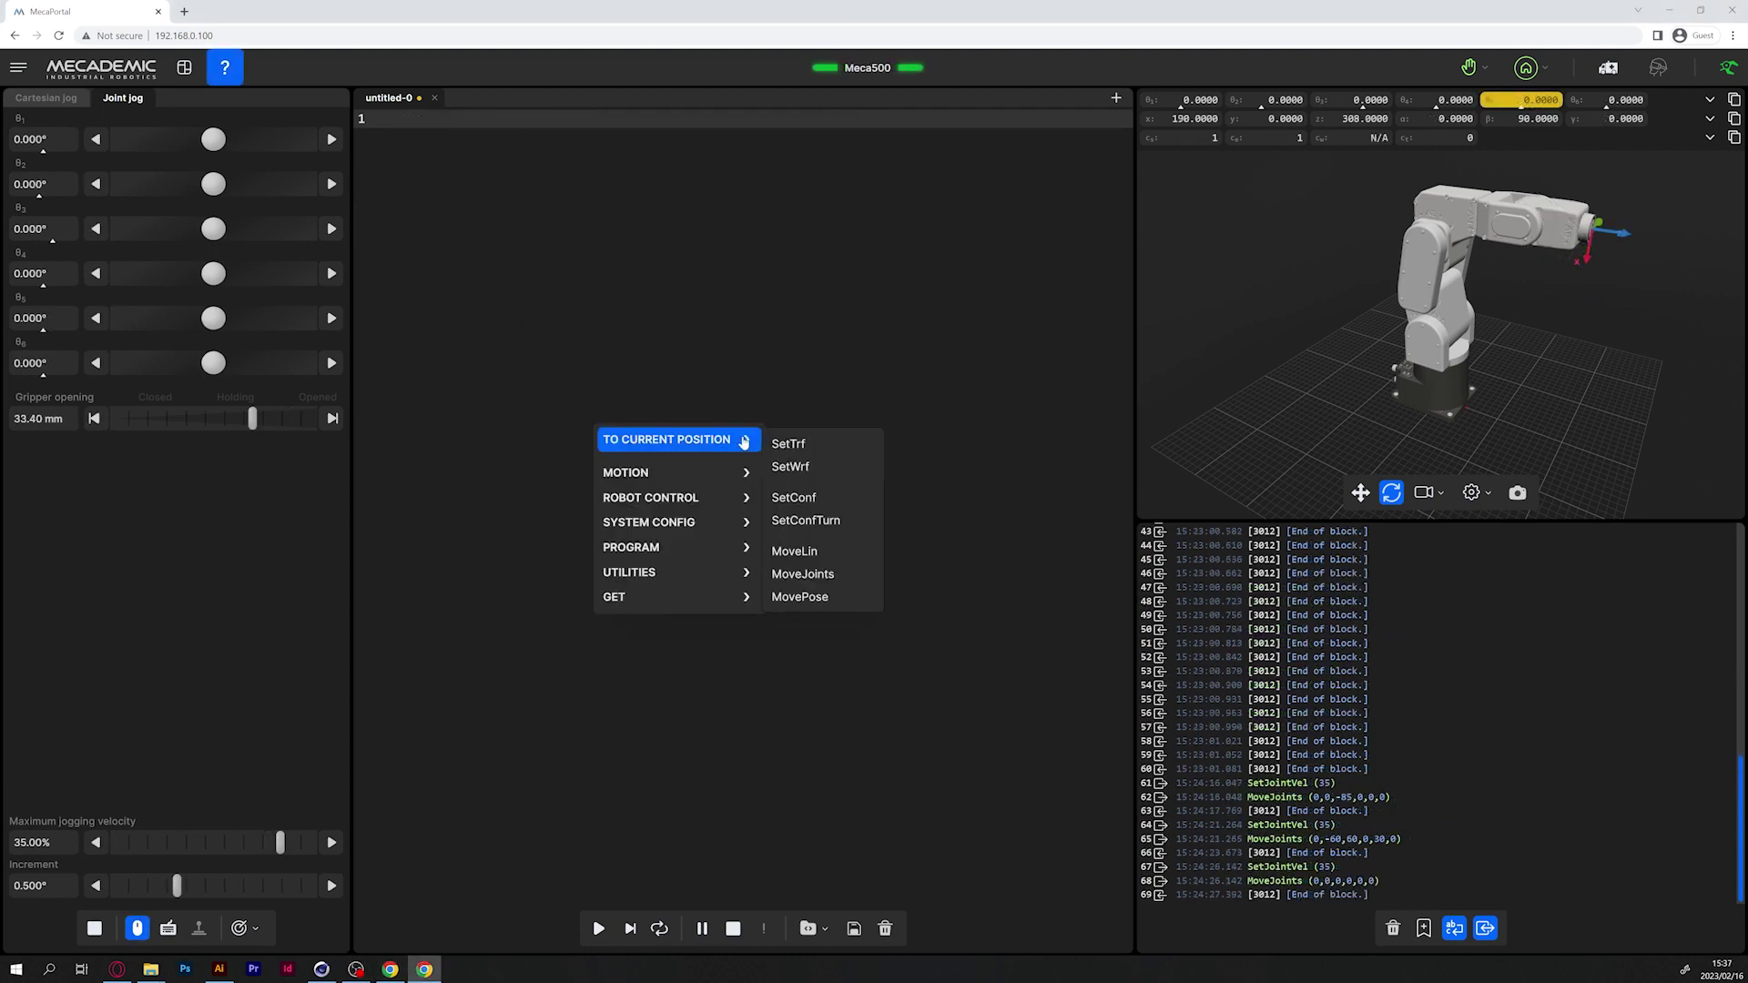
click(801, 597)
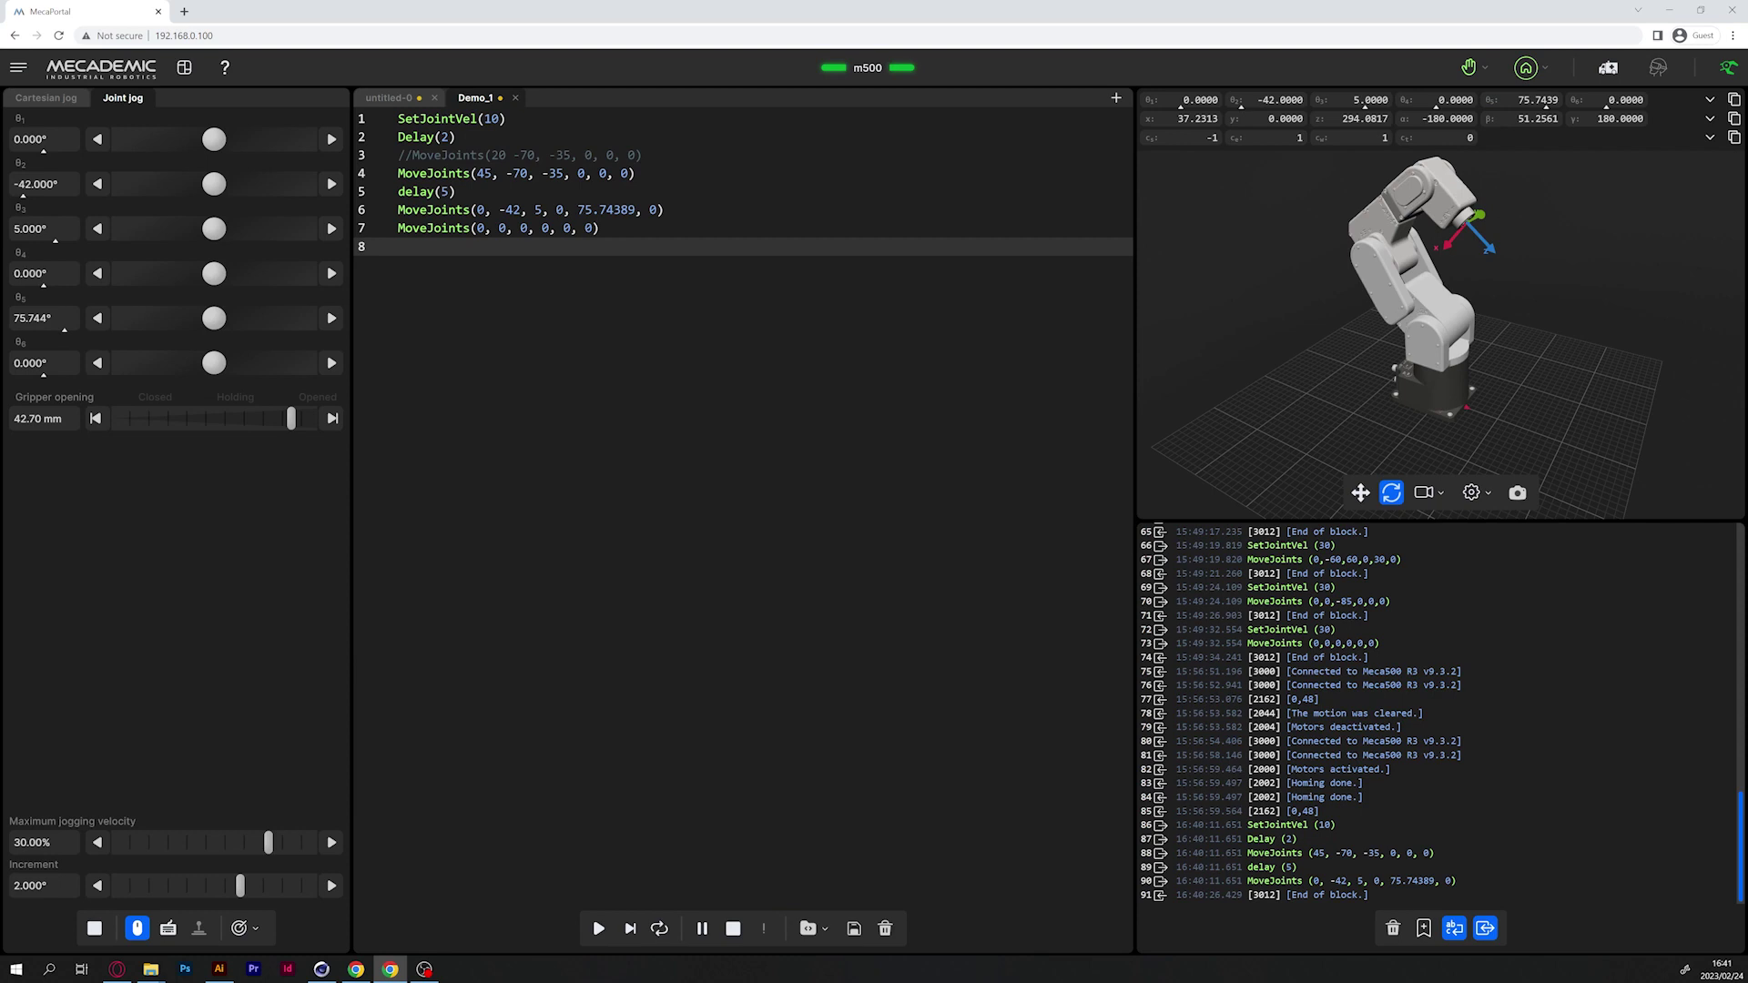
Save the Demo_1 program, and open Demo_1 for editing from the list of saved programs.
key(ctrl+s)
click(825, 929)
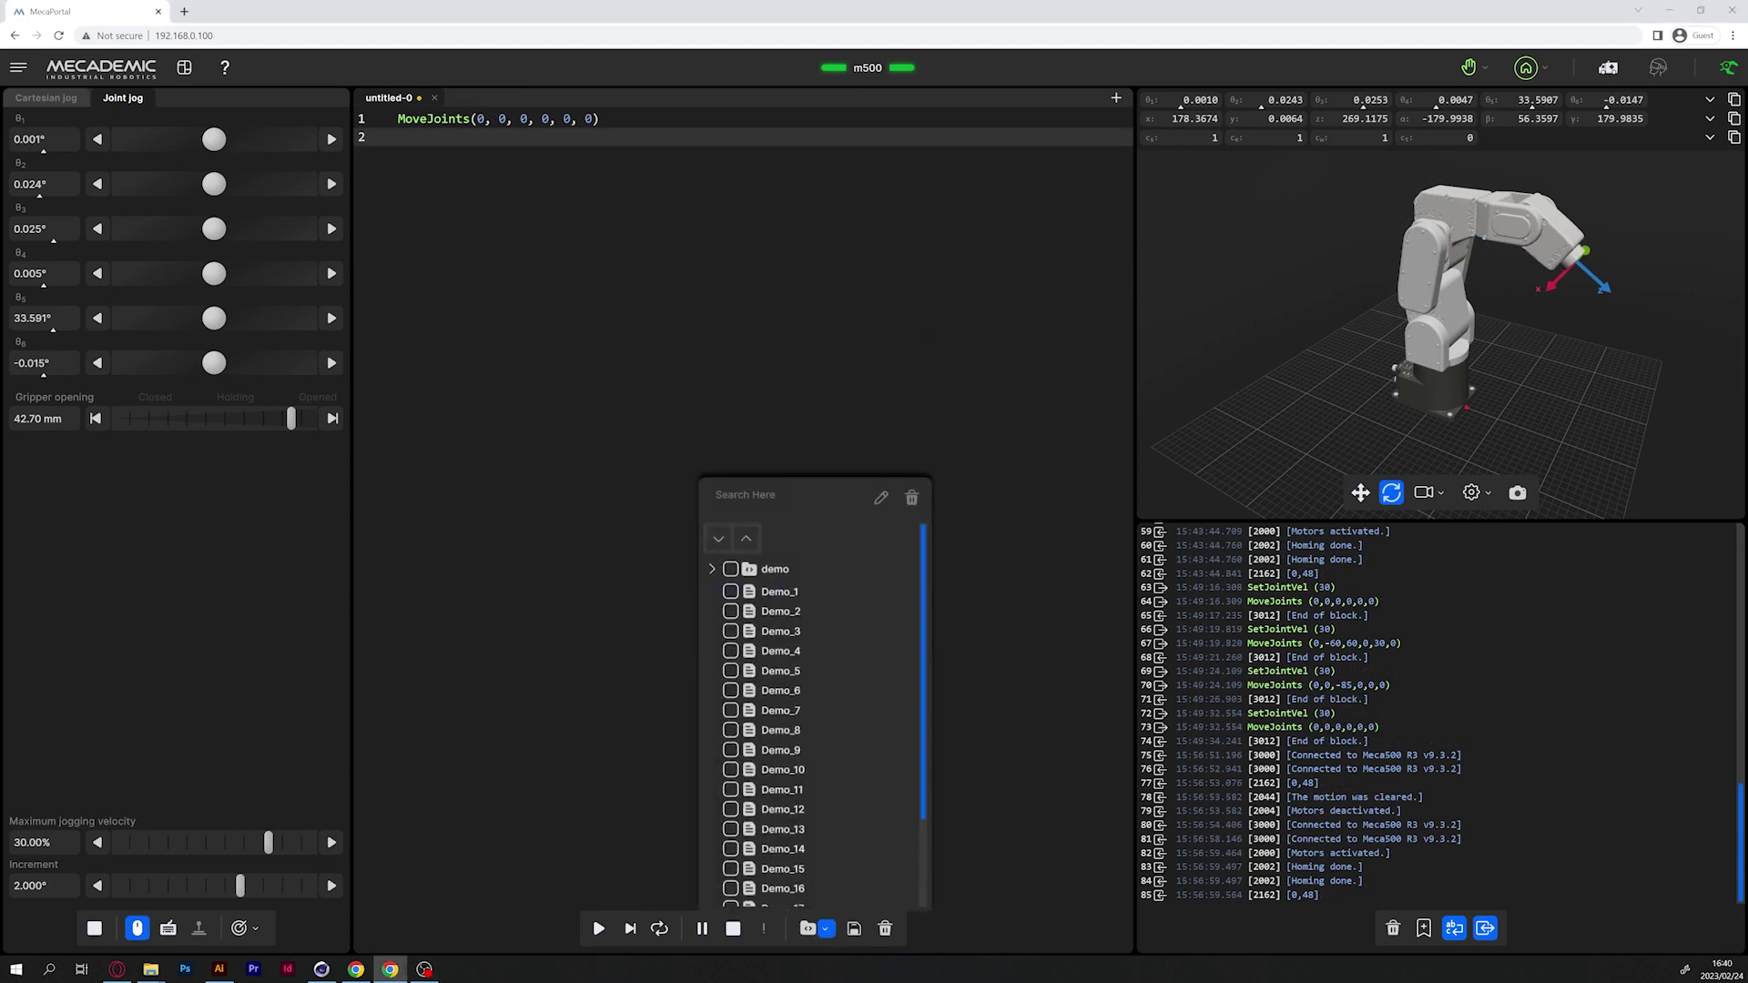
click(730, 591)
click(881, 497)
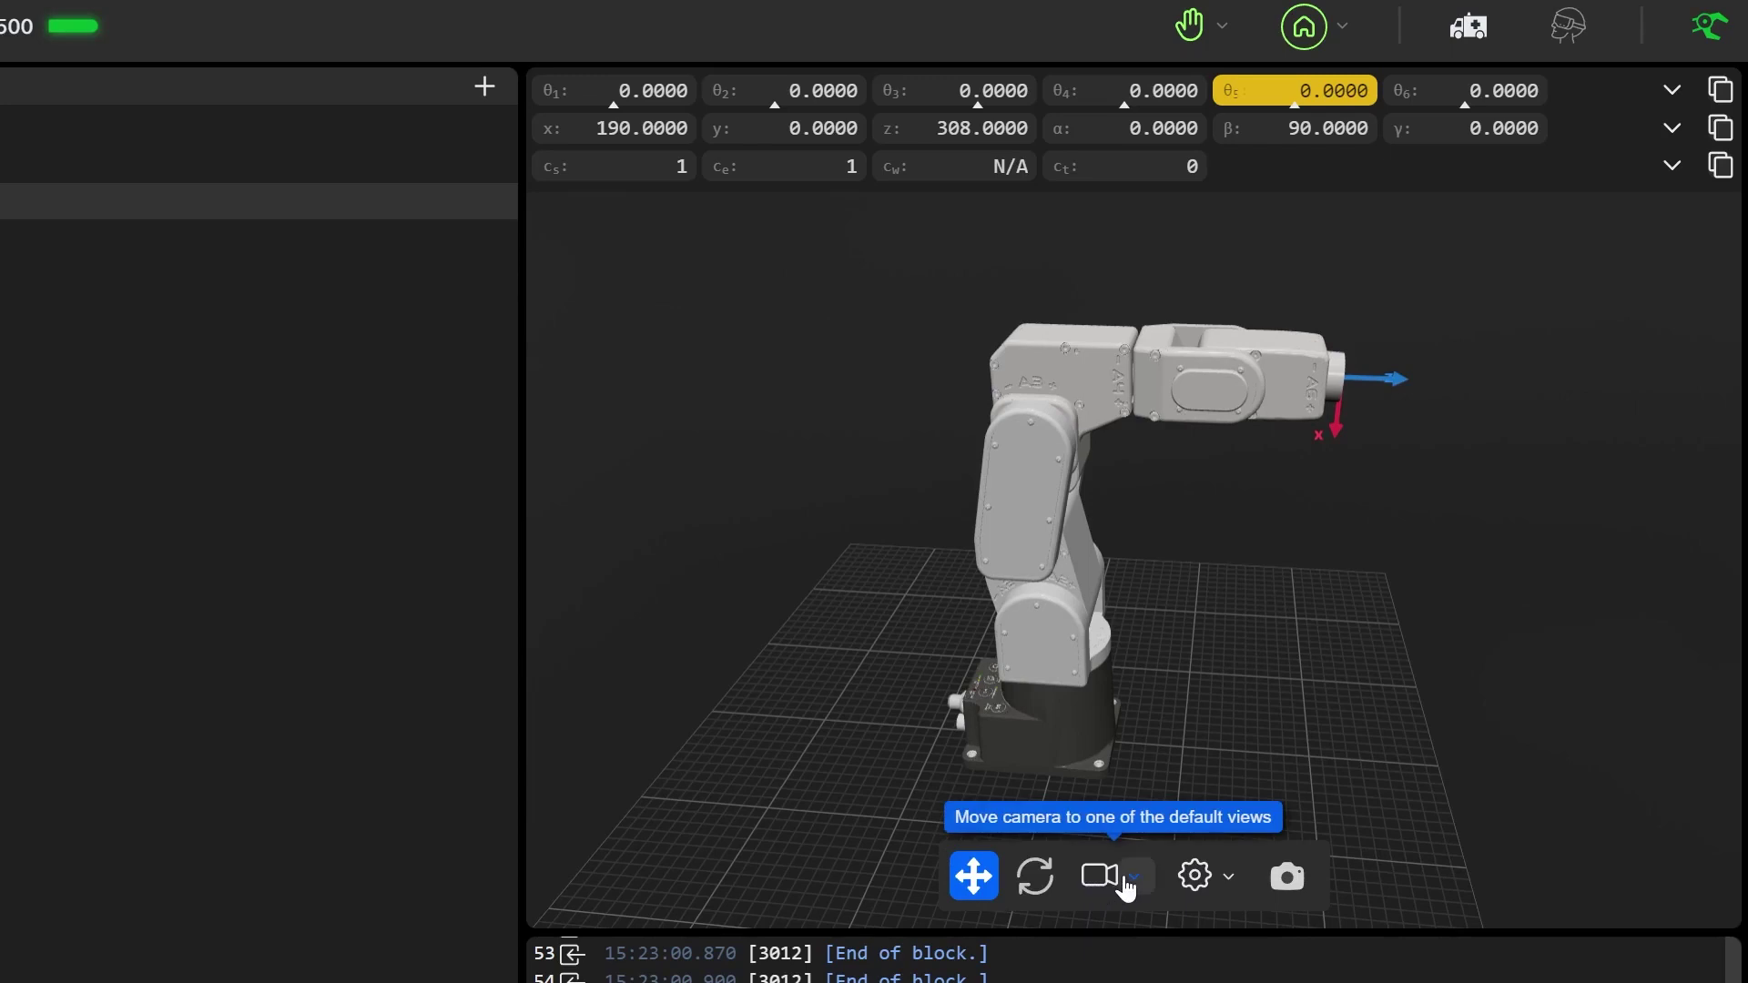
Set the 3D view camera to the default Front view and toggle the robot's simulation mode.
click(1127, 883)
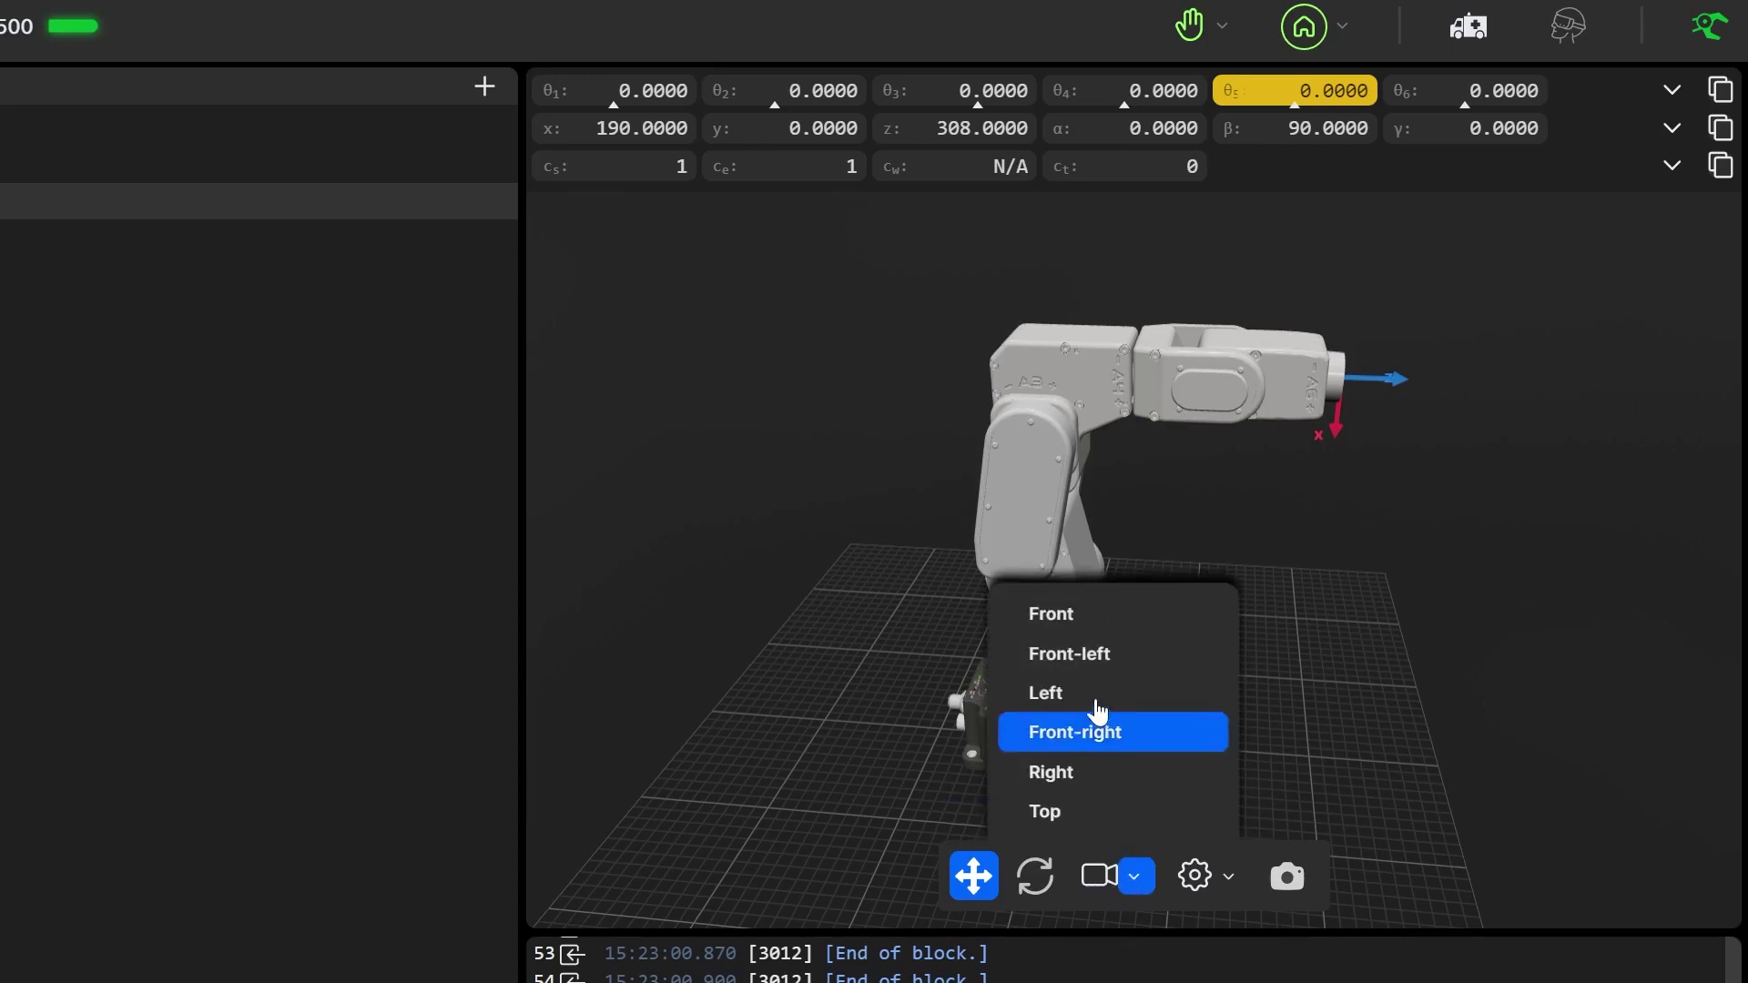
click(1090, 623)
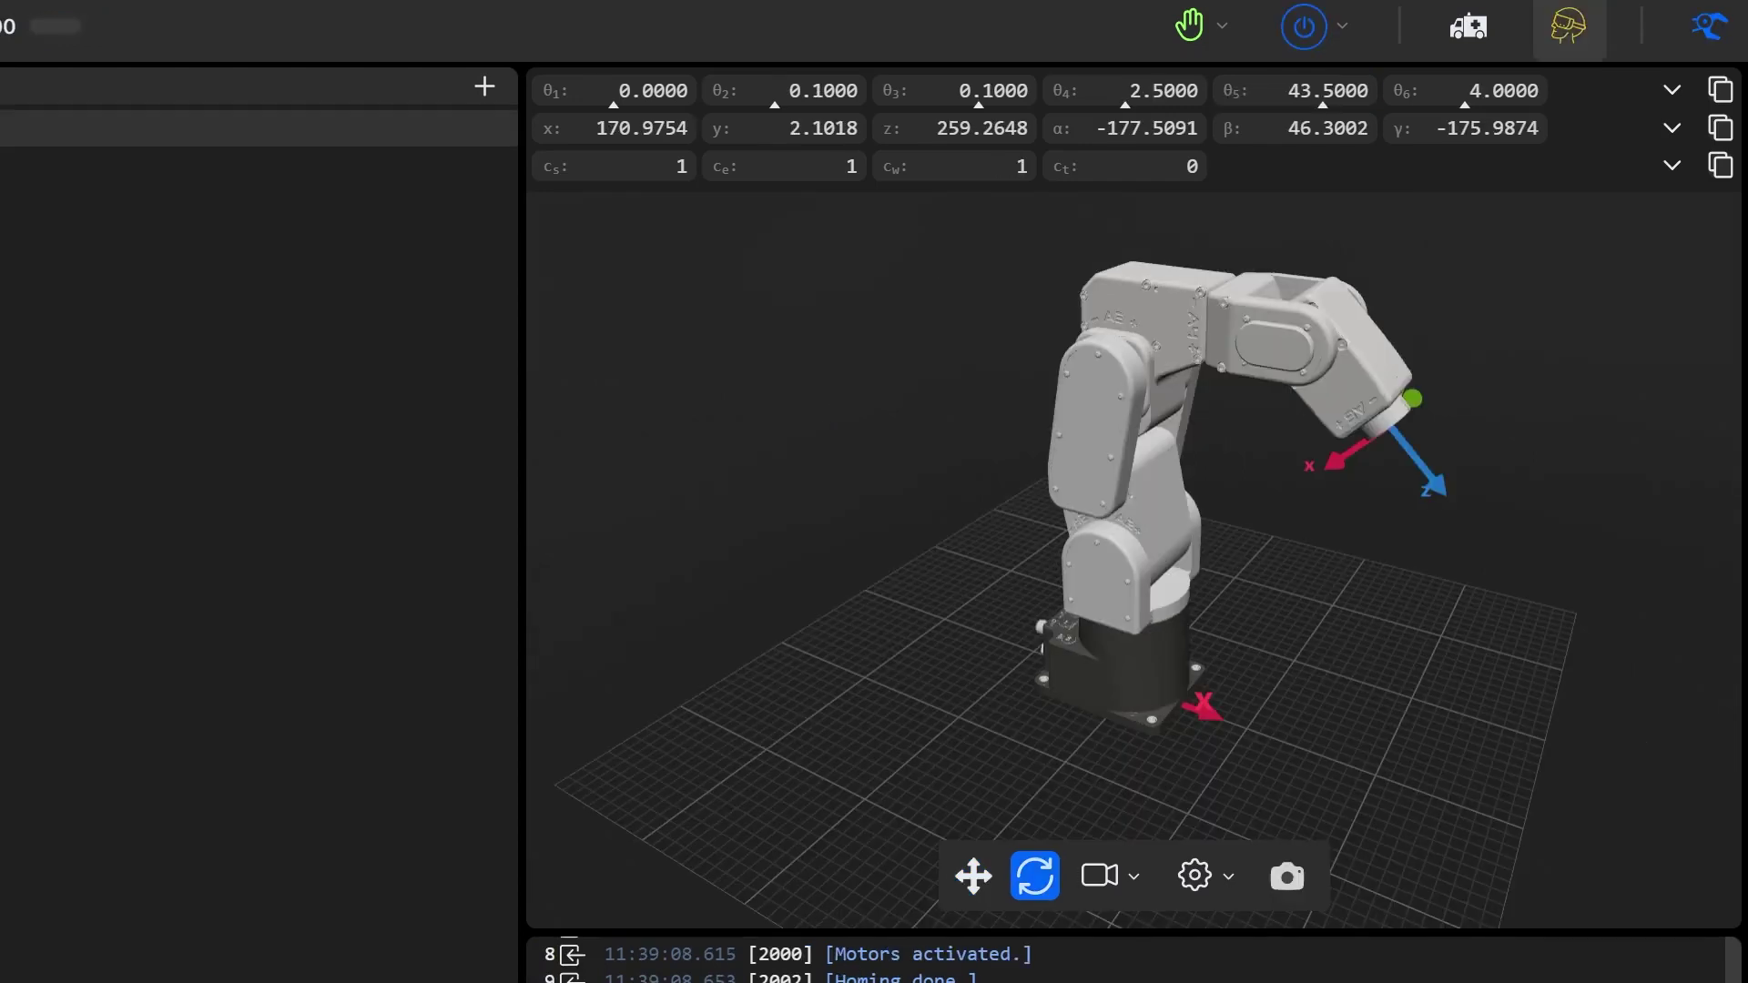
click(1568, 28)
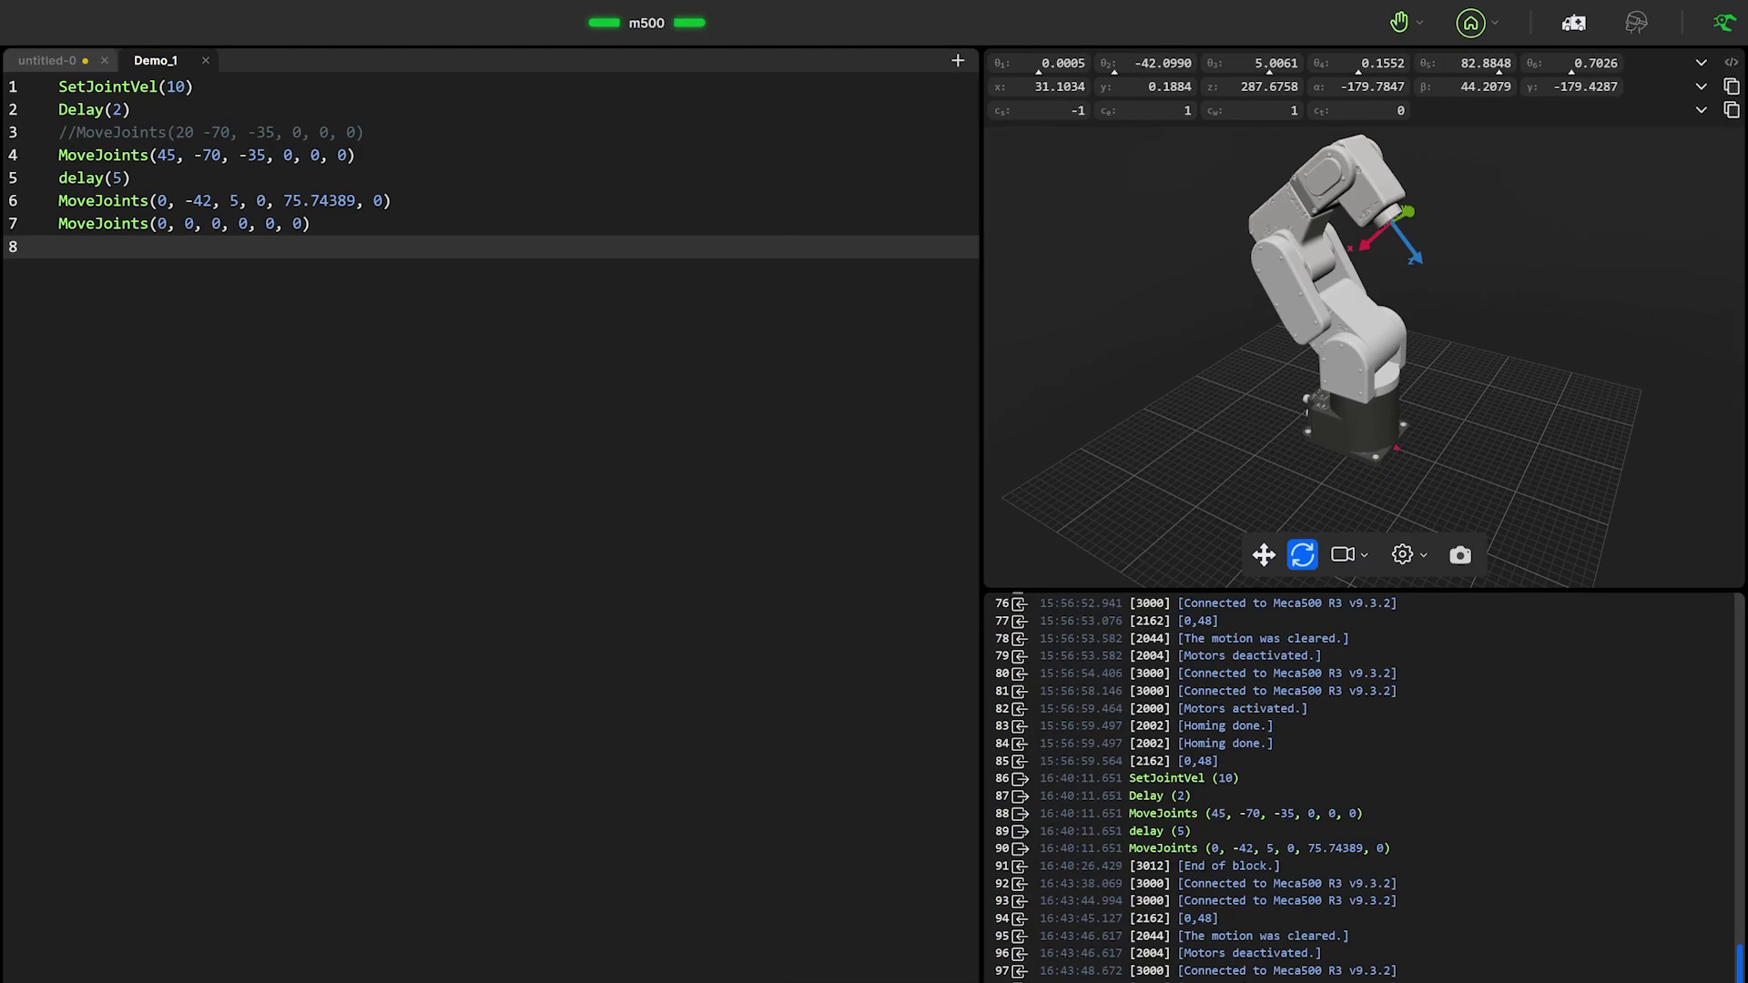
Insert the current joint positions as a MoveJoints command on line 8 of Demo_1, and open the Cartesian position's copy and display options.
click(1731, 62)
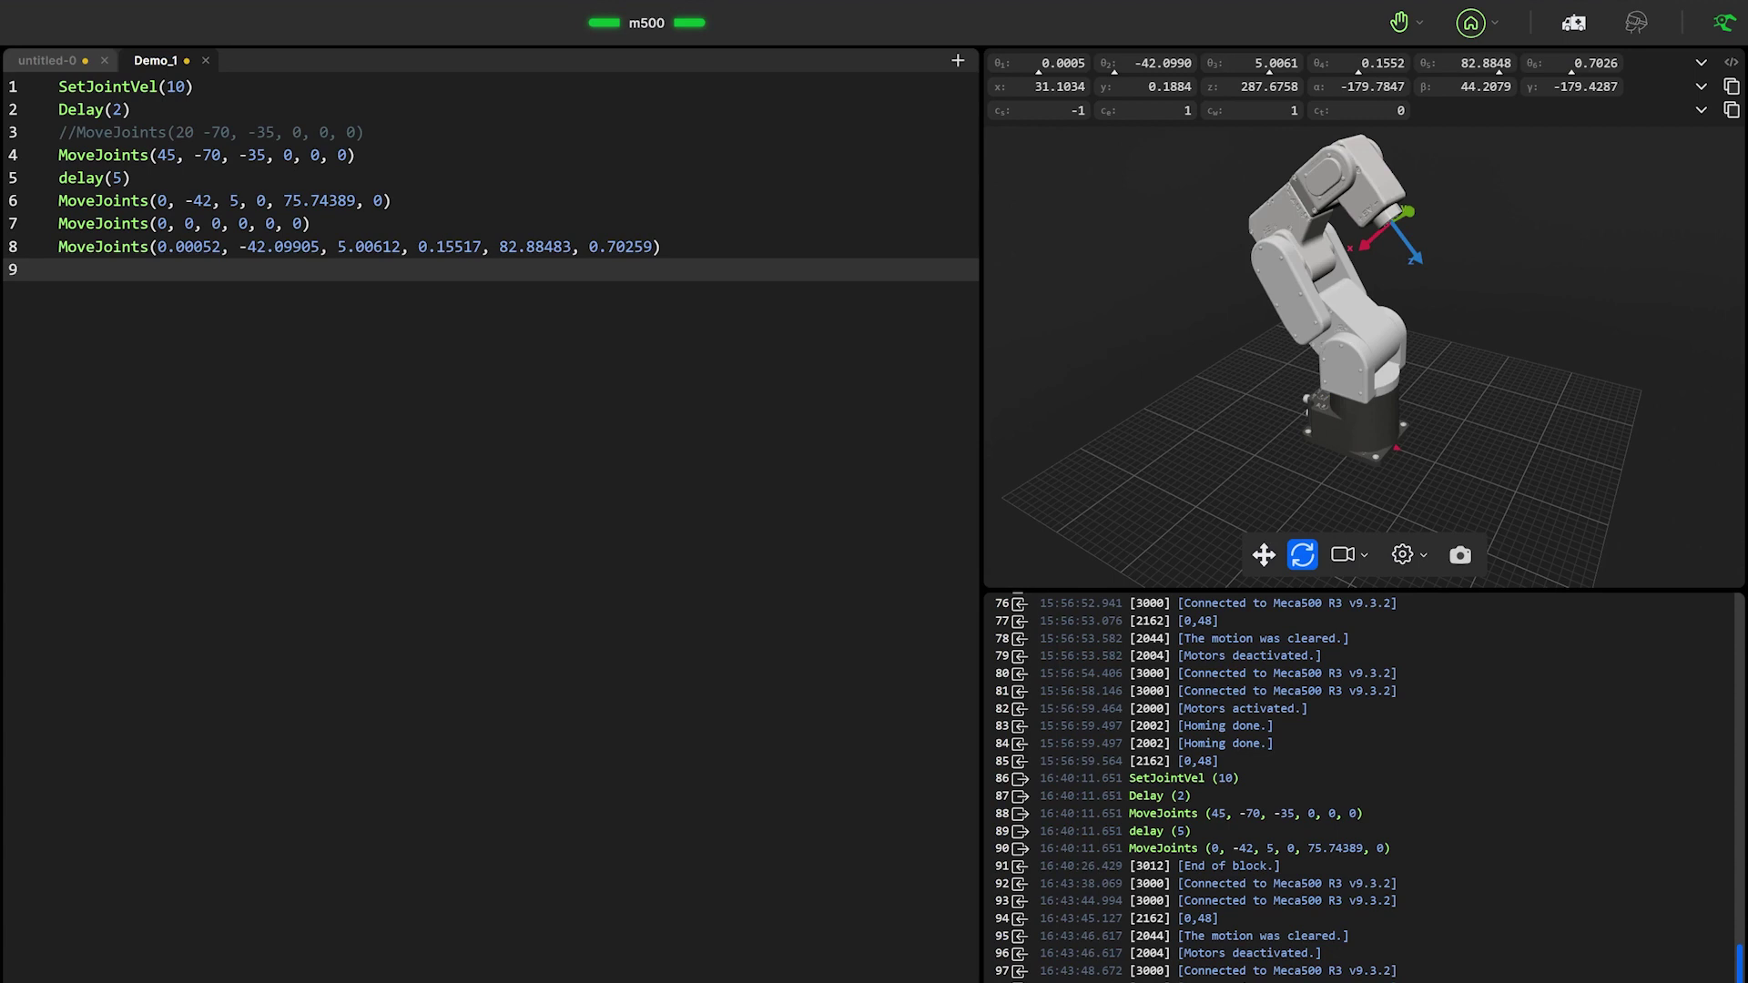
click(1700, 87)
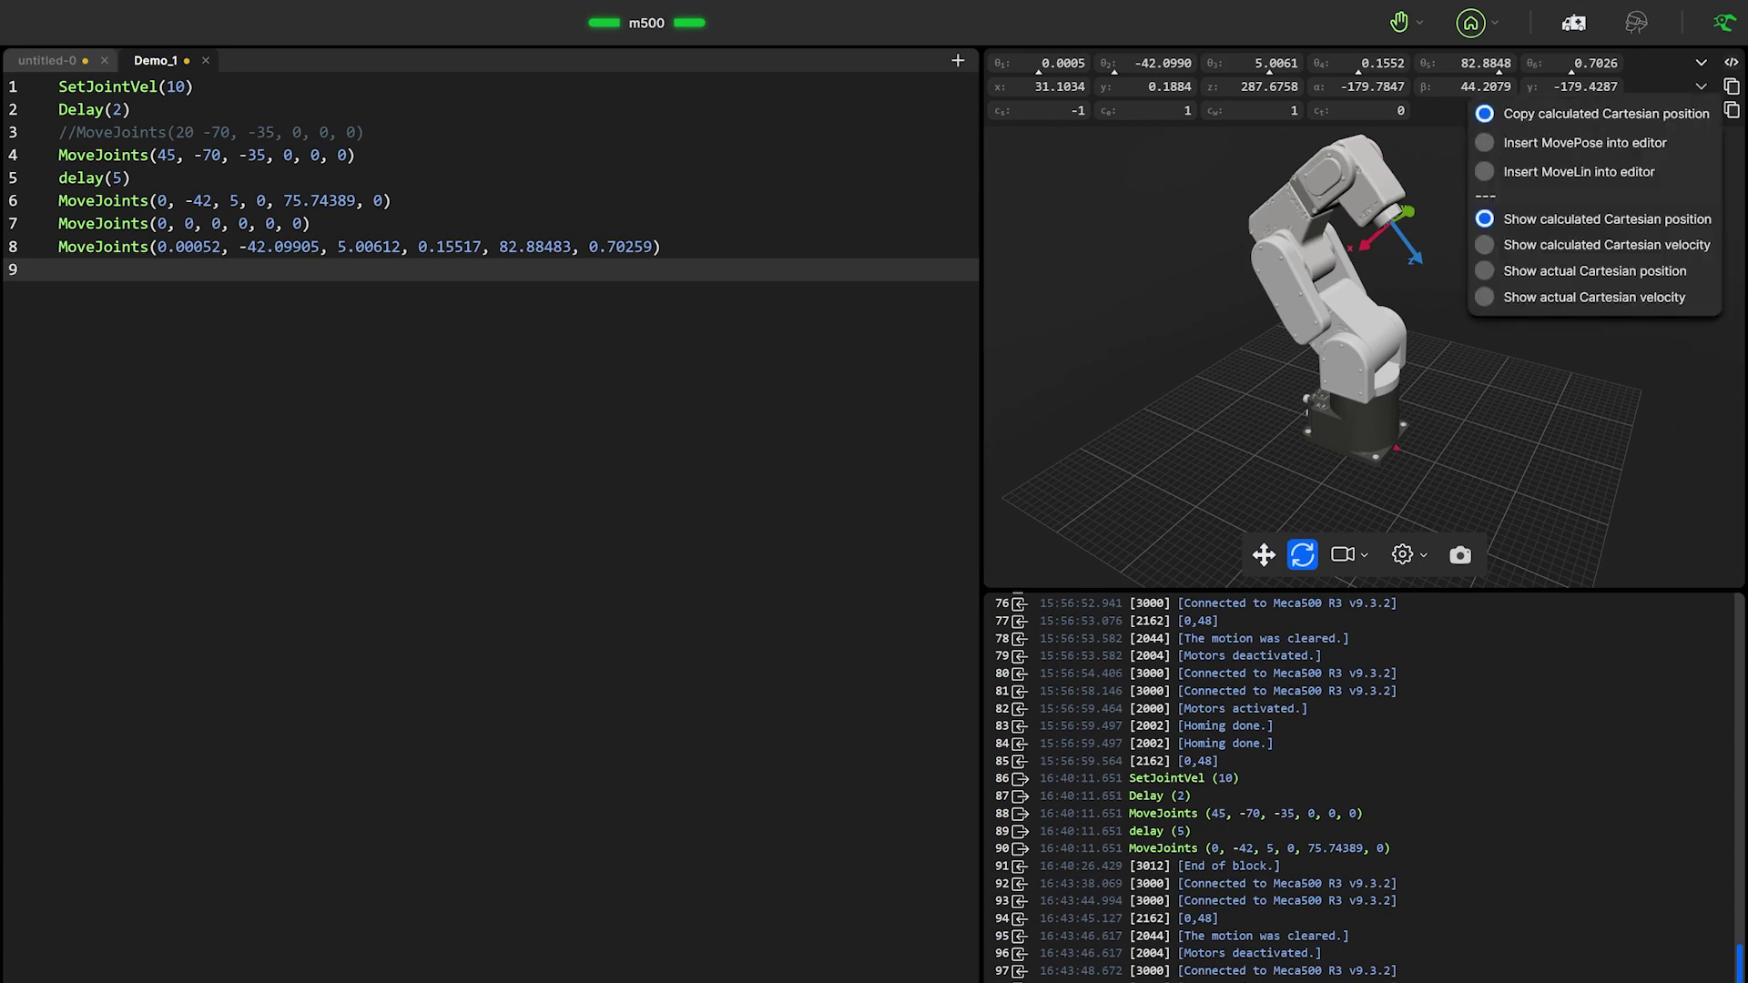